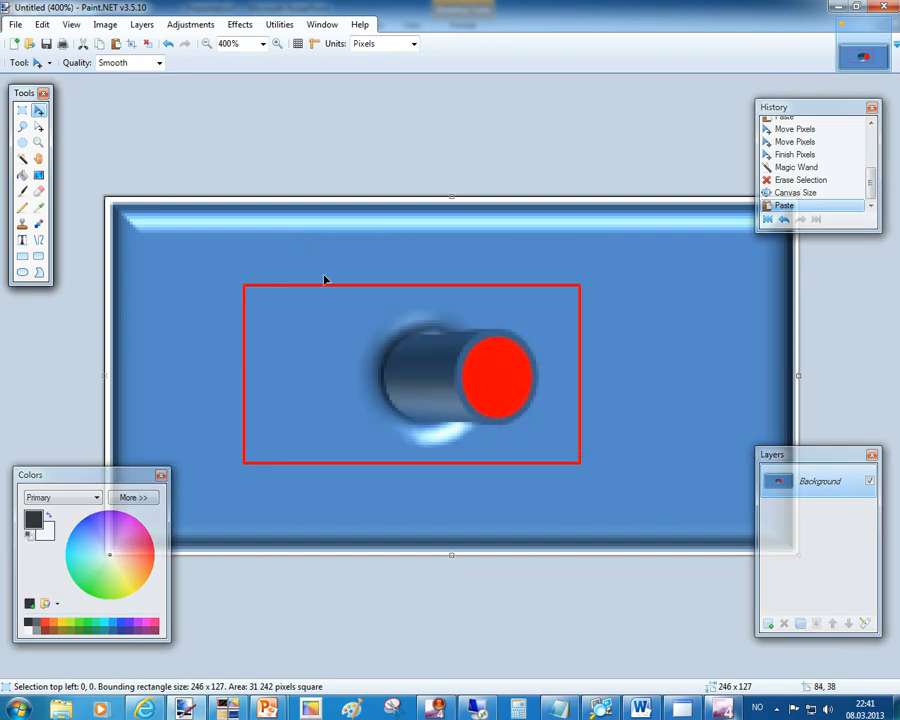
Make a rectangular selection along the red frame around the red switch and adjust the selection's upper edge to exclude the frame line.
click(22, 110)
drag(246, 286, 581, 460)
click(39, 127)
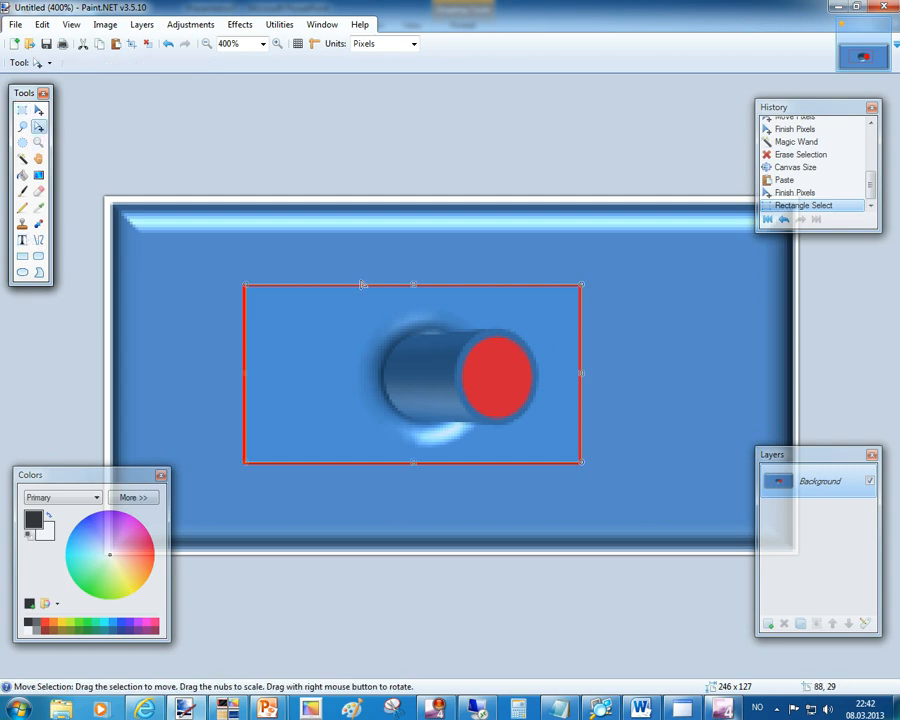
drag(416, 284, 416, 285)
click(100, 26)
click(78, 39)
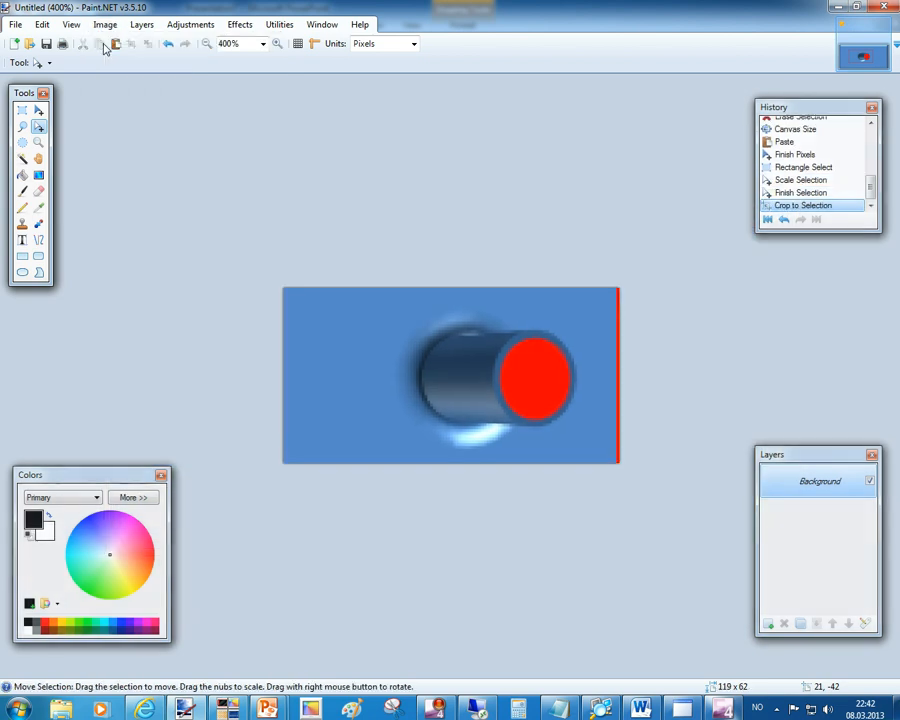
click(23, 159)
click(323, 313)
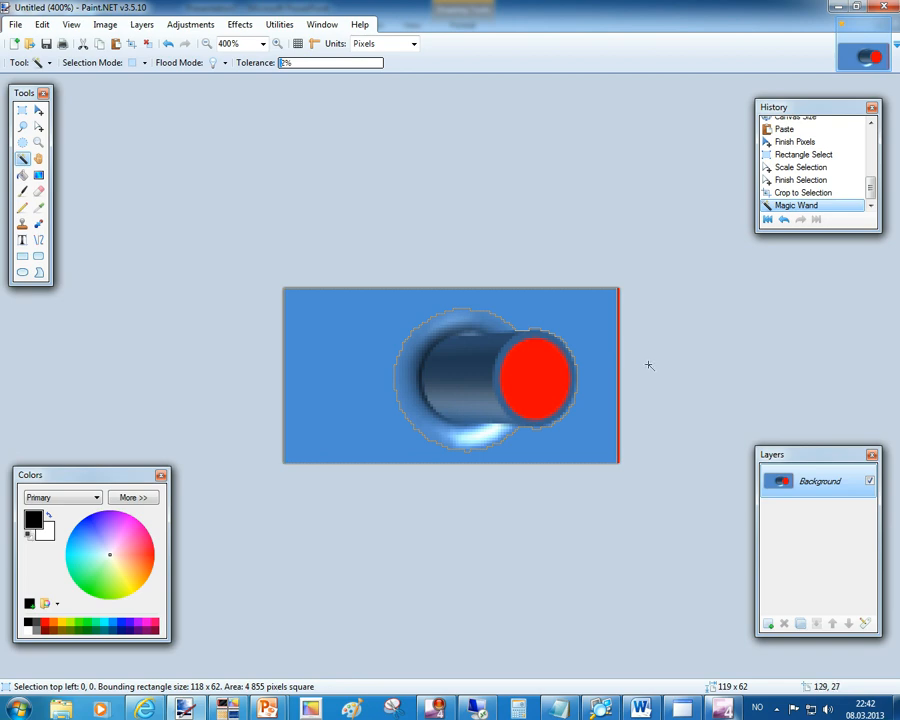
key(ctrl+z)
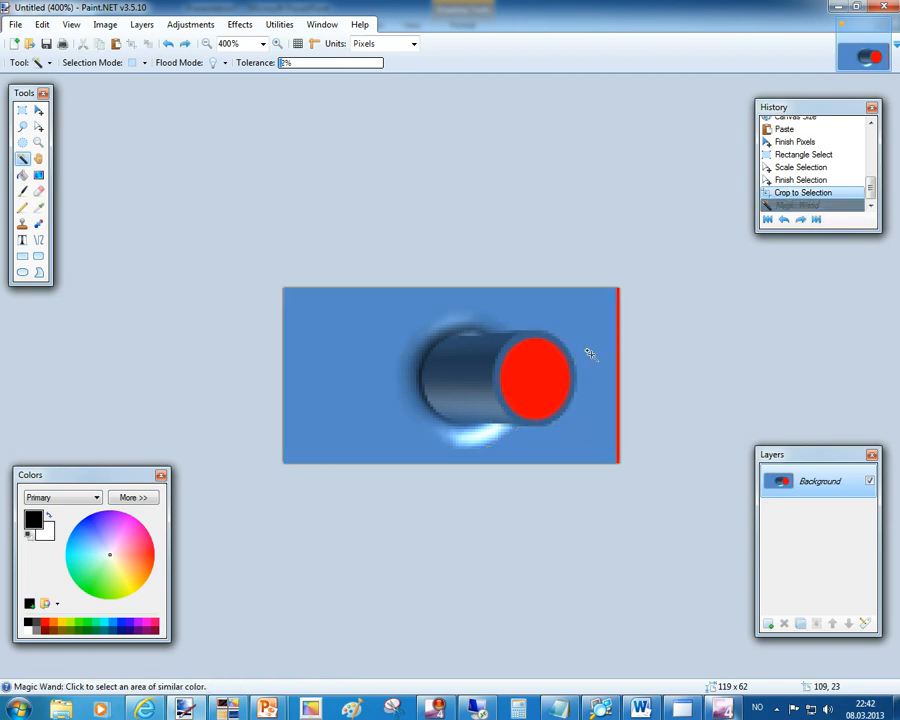
key(ctrl+z)
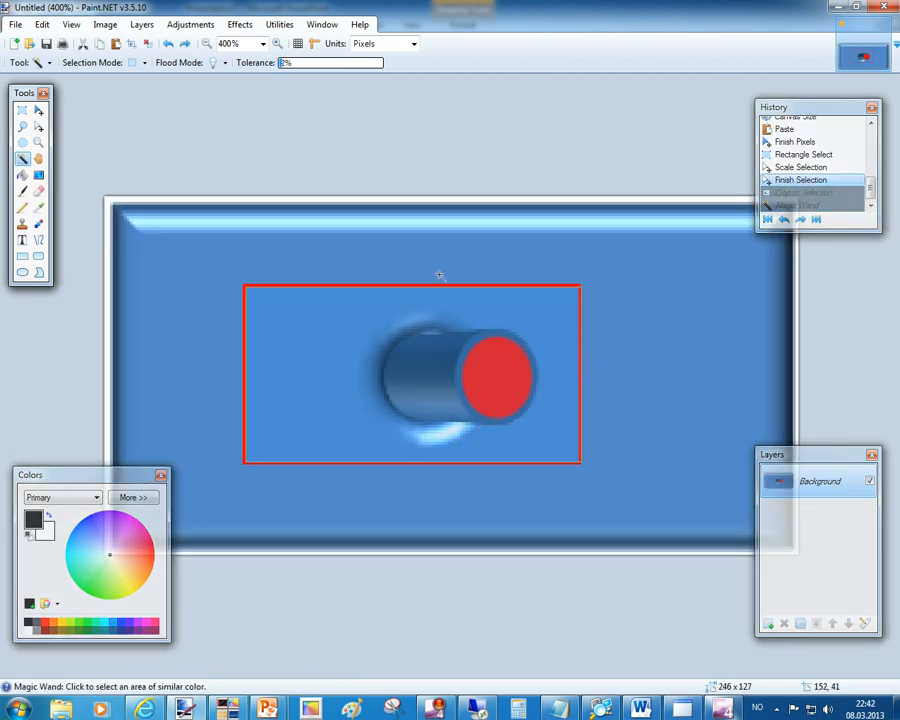
Narrow the selection at its right edge to exclude the red frame line, and crop the image to 118 x 62 pixels.
click(39, 127)
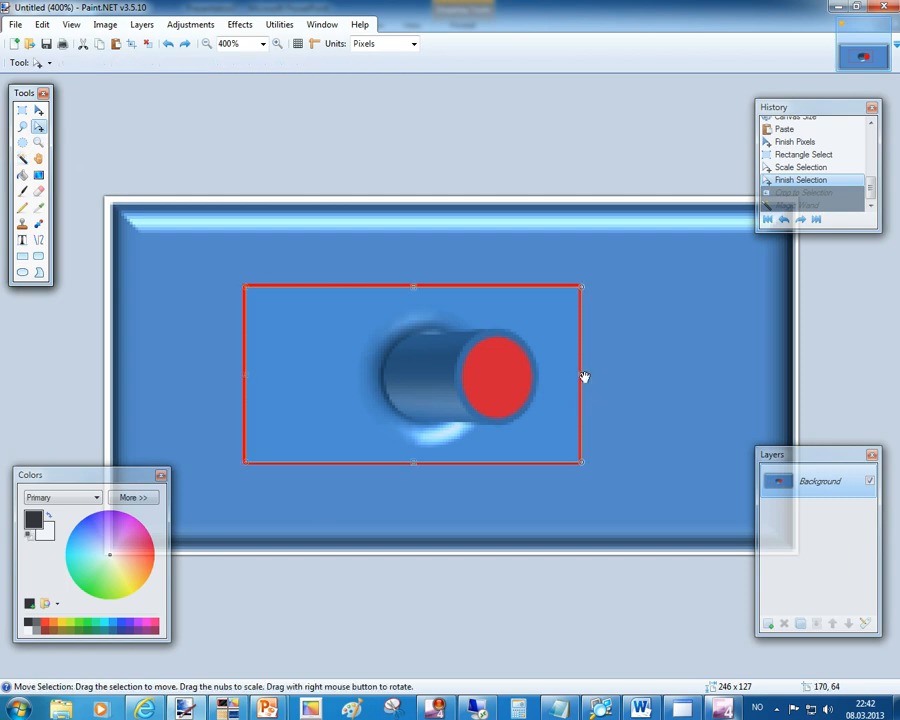
click(581, 378)
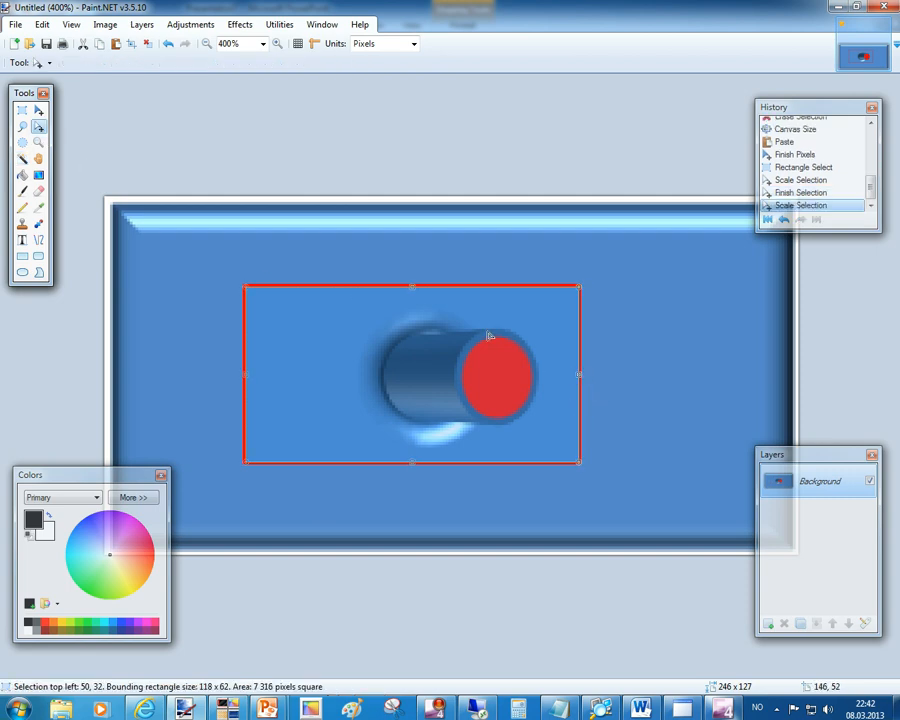
click(105, 25)
click(88, 39)
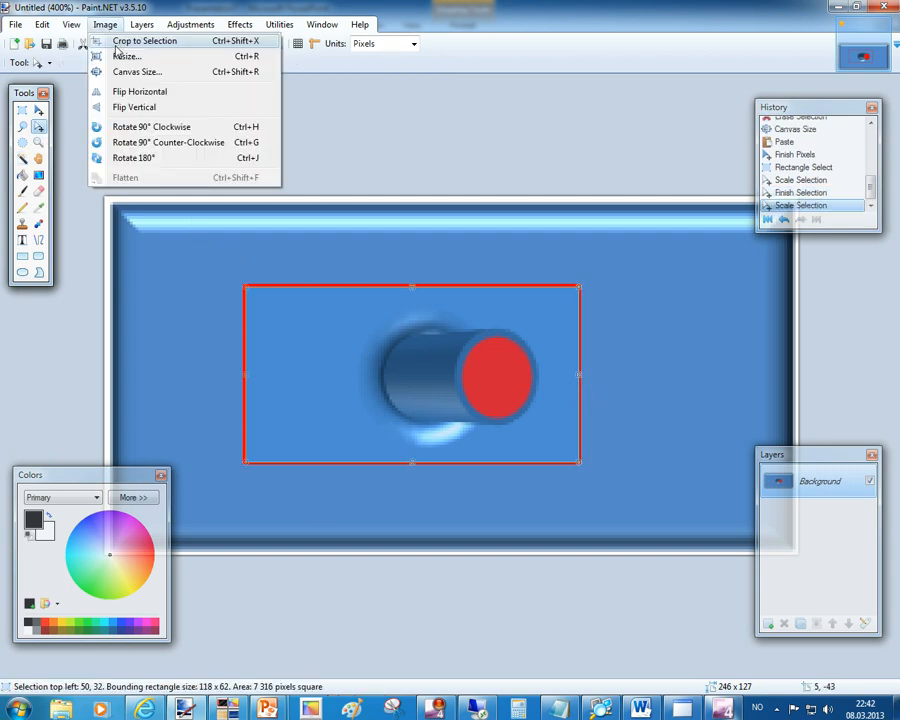
Select the plain blue background around the red switch with the Magic Wand and erase it to transparency.
click(22, 158)
click(339, 324)
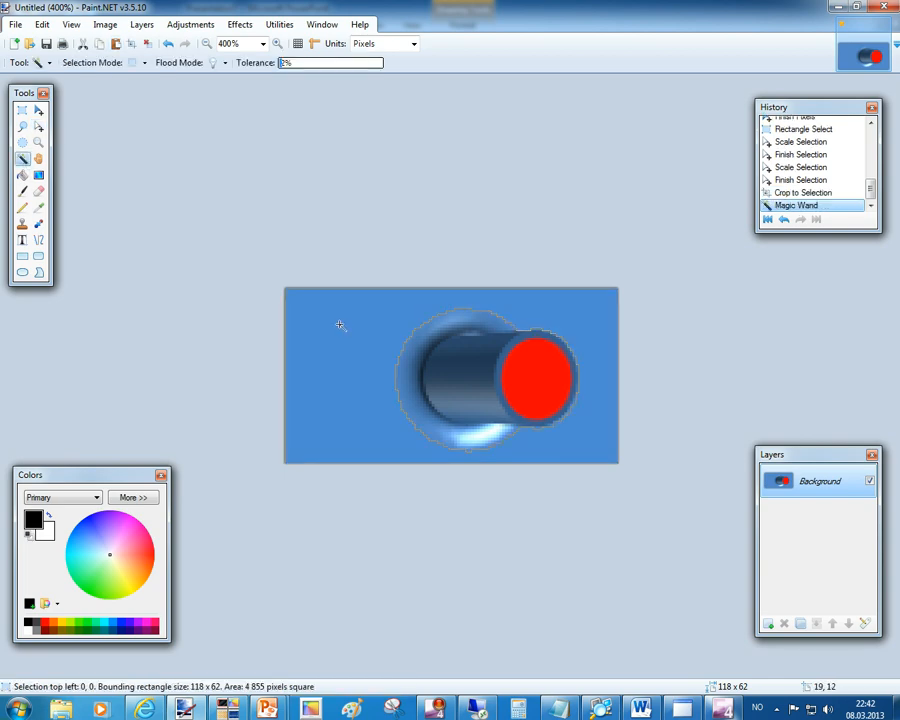
key(Delete)
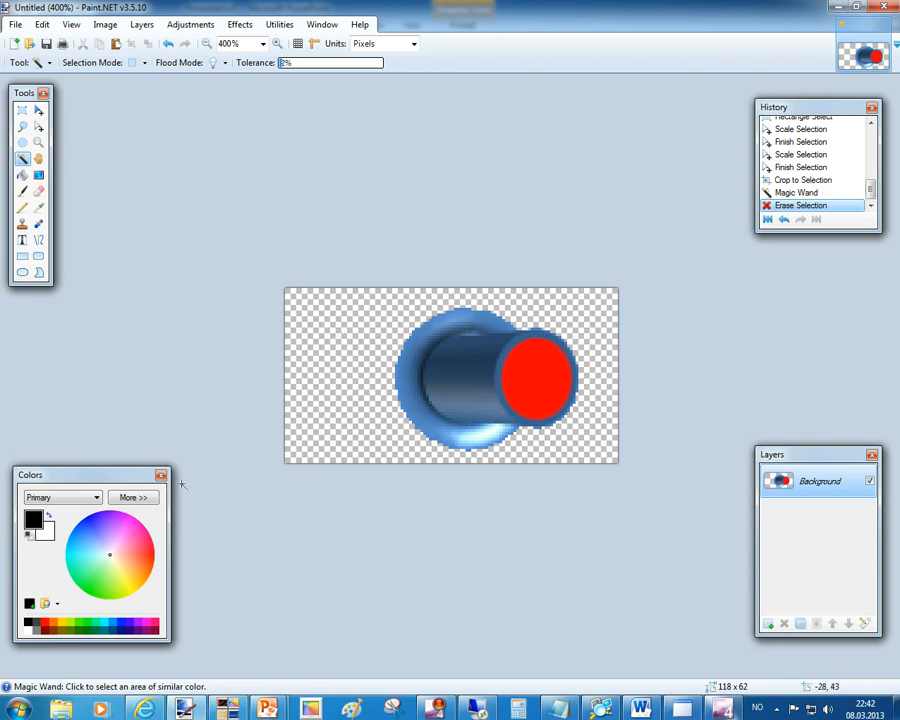
Switch to the Presentation7 slide in PowerPoint and send the red switch lever to the back.
mouse_move(267, 707)
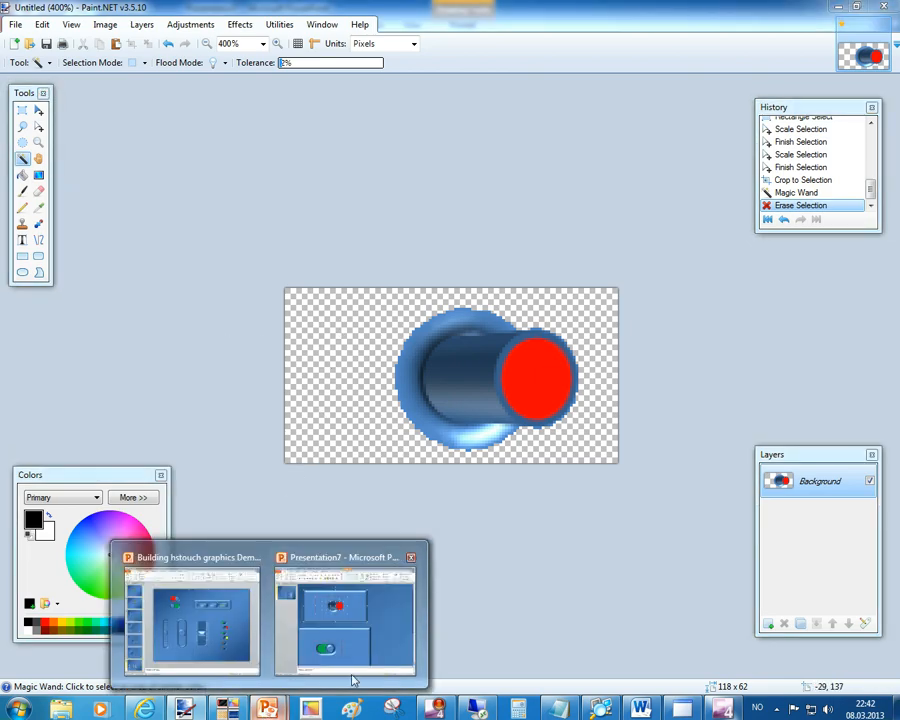
click(393, 650)
click(657, 292)
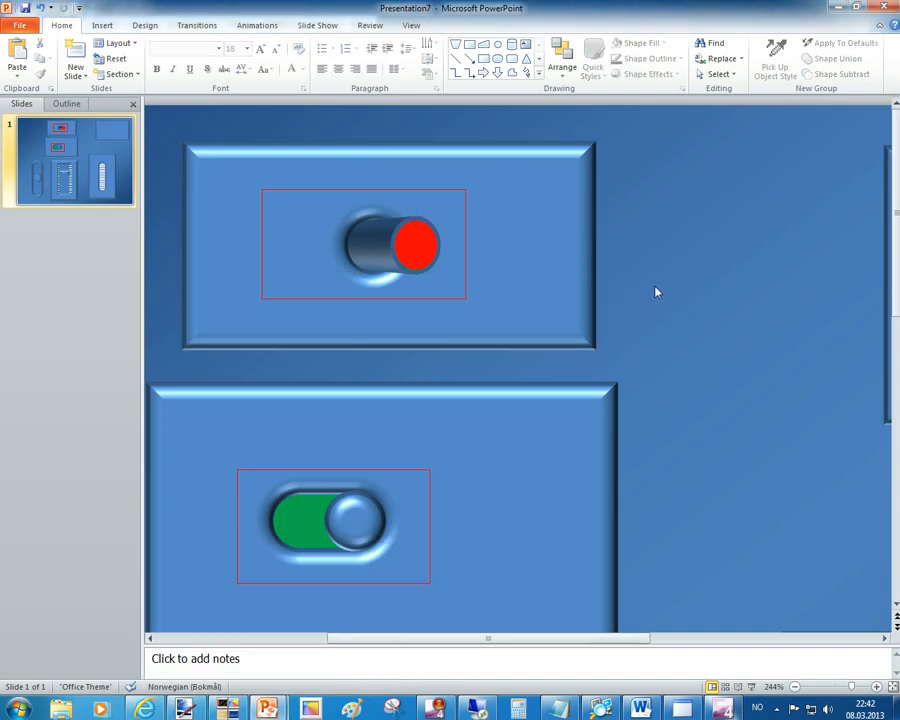
click(387, 240)
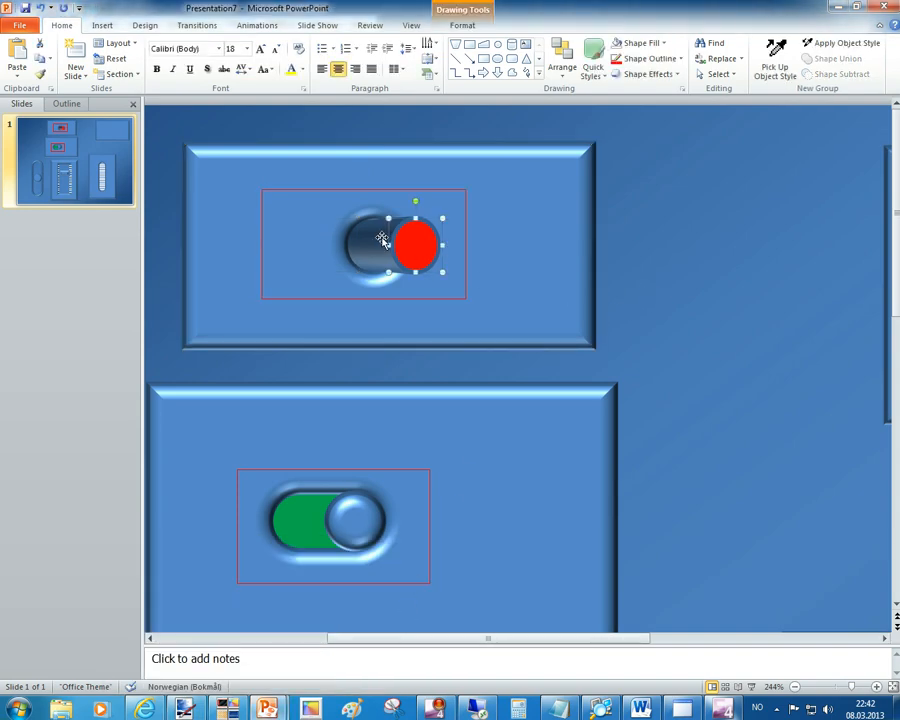
click(566, 66)
click(575, 120)
Bring the hidden left-pointing switch lever to the front and fill its face with standard green.
drag(287, 124, 380, 302)
click(564, 62)
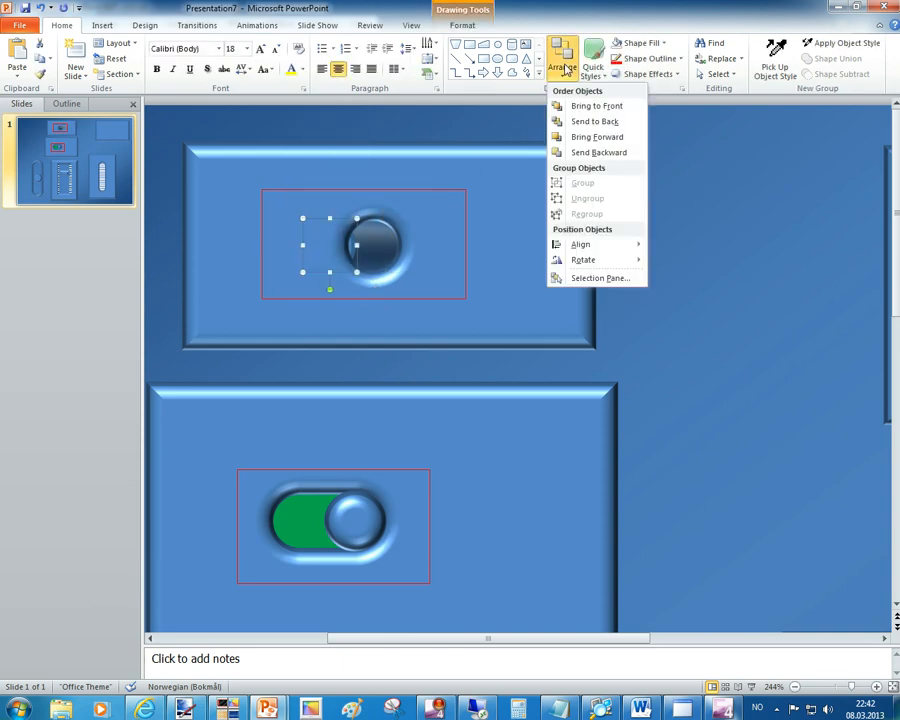
click(590, 105)
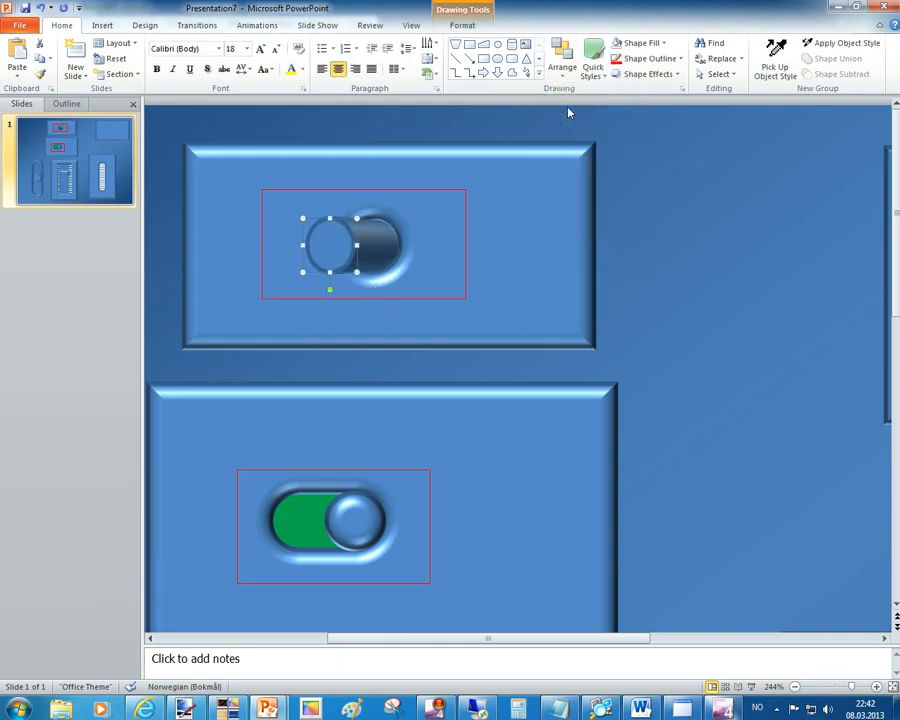
click(640, 44)
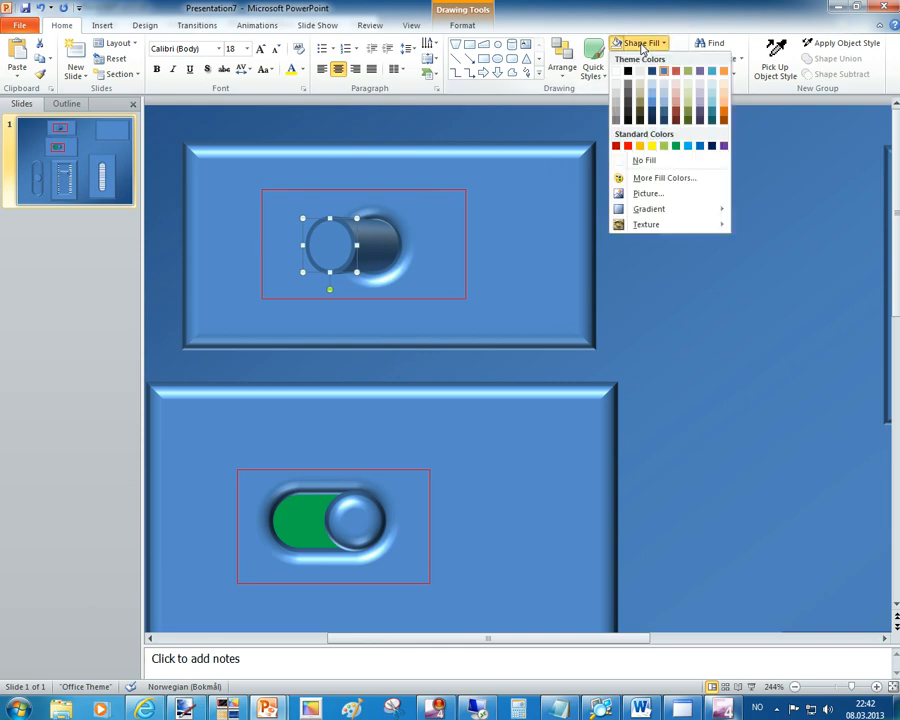
click(676, 146)
Copy the whole green switch panel into Paint.NET without enlarging the canvas, and move it so its top-left corner is at -50, -32.
drag(167, 135, 615, 366)
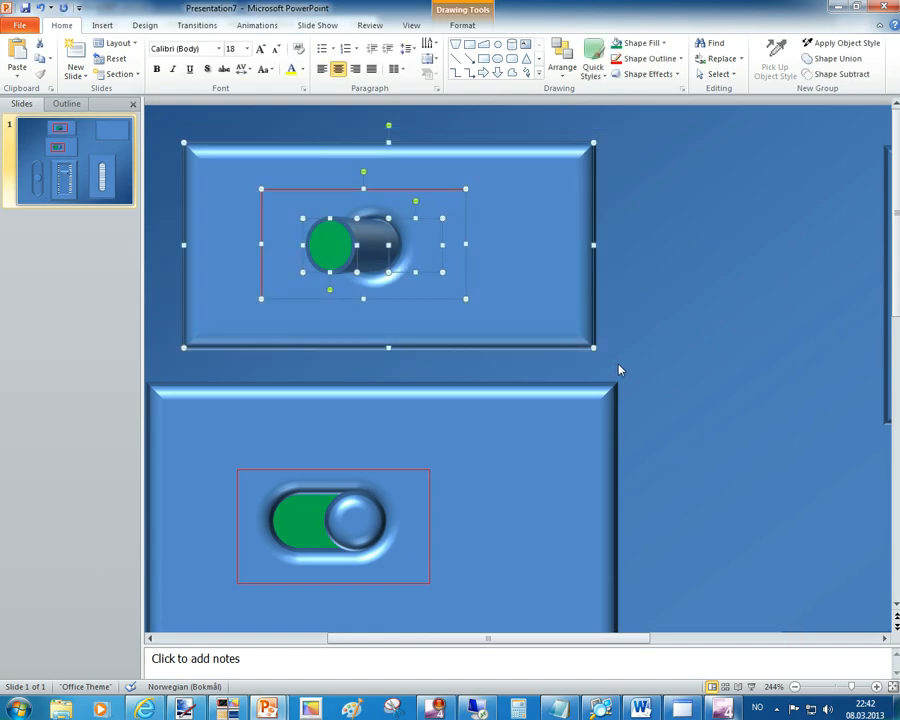
click(200, 709)
key(ctrl+v)
click(314, 330)
drag(458, 427, 325, 341)
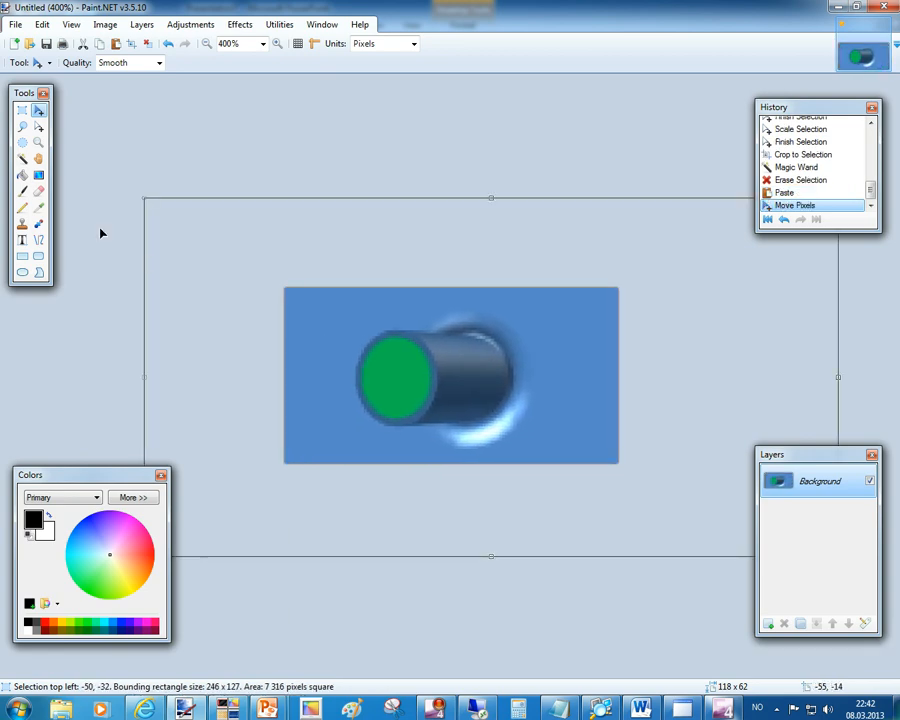
Select the plain blue background around the green switch with the Magic Wand and erase it to transparency.
click(22, 158)
click(306, 315)
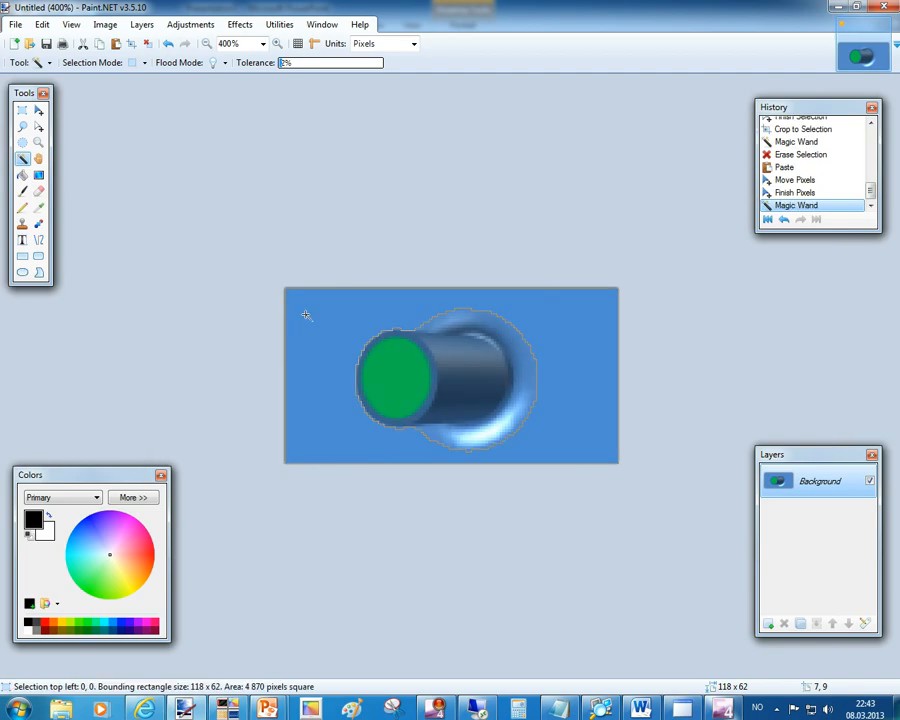
key(Delete)
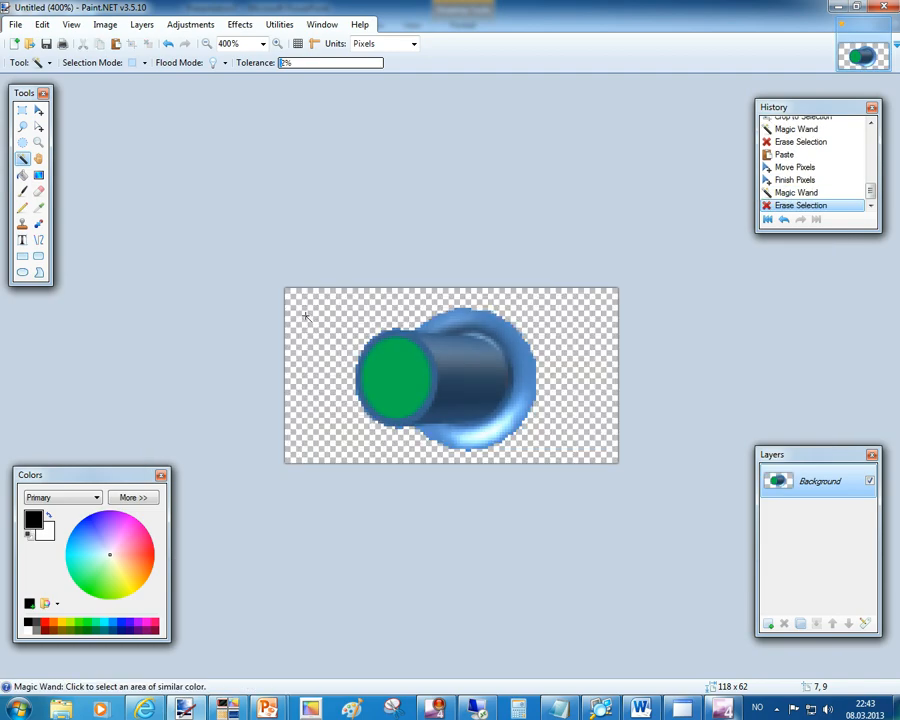
Switch to HSTouch Designer and examine the lever switches in the middle and right columns of the demo4 screen.
click(228, 708)
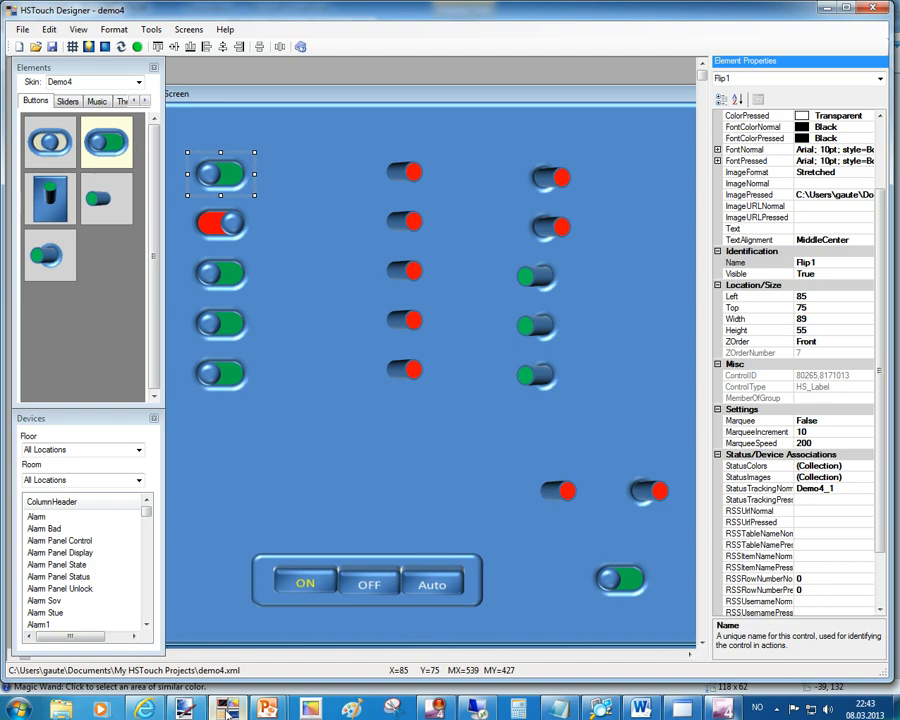
click(398, 230)
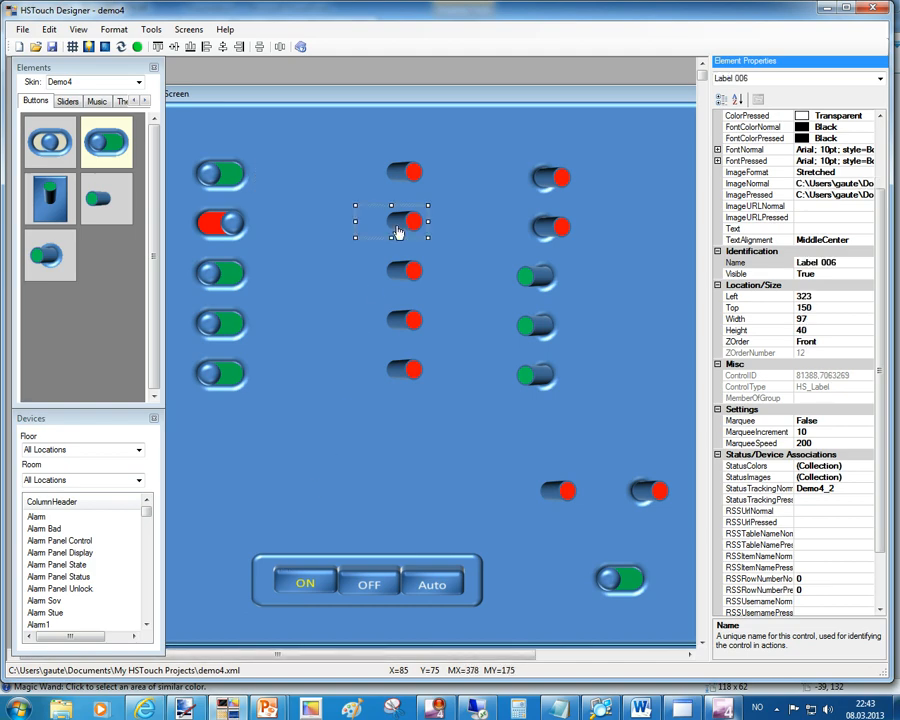
click(541, 187)
click(538, 281)
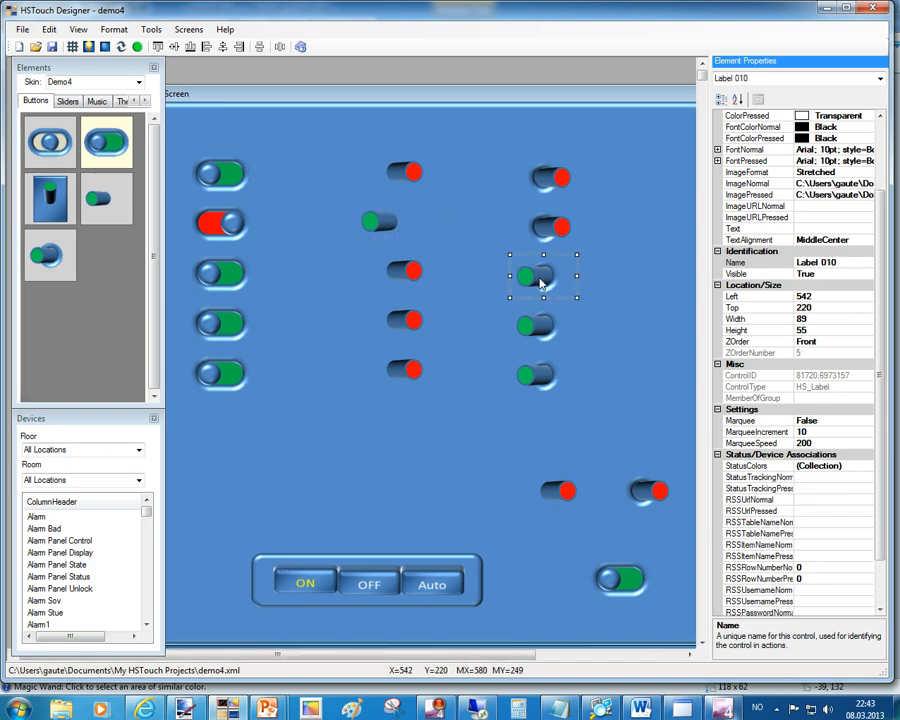
click(540, 283)
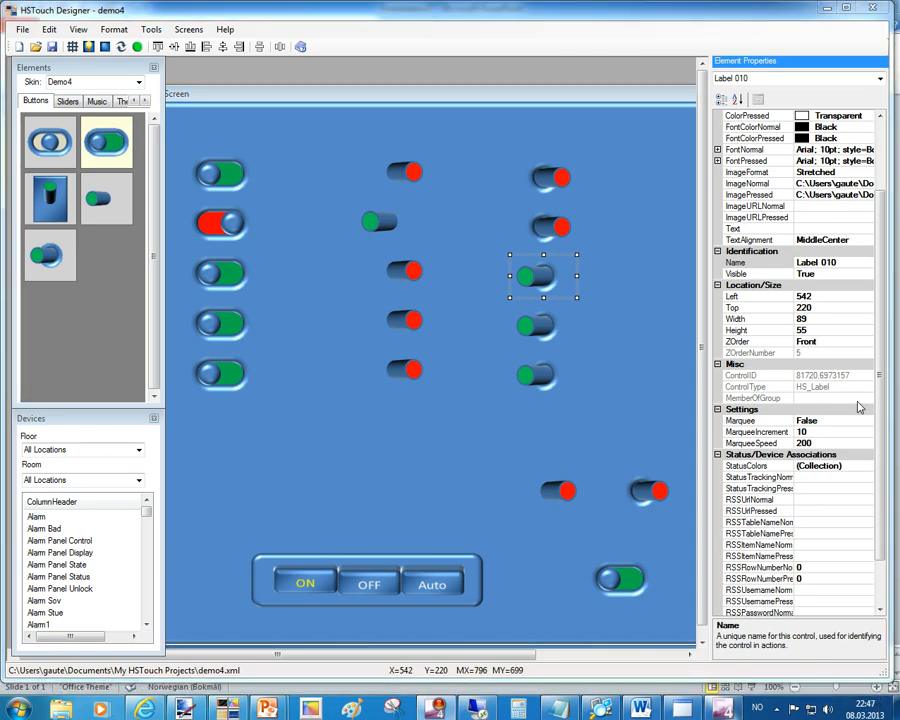
Switch back to the PowerPoint slide and delete all the slider graphics in its lower half.
key(alt+Tab)
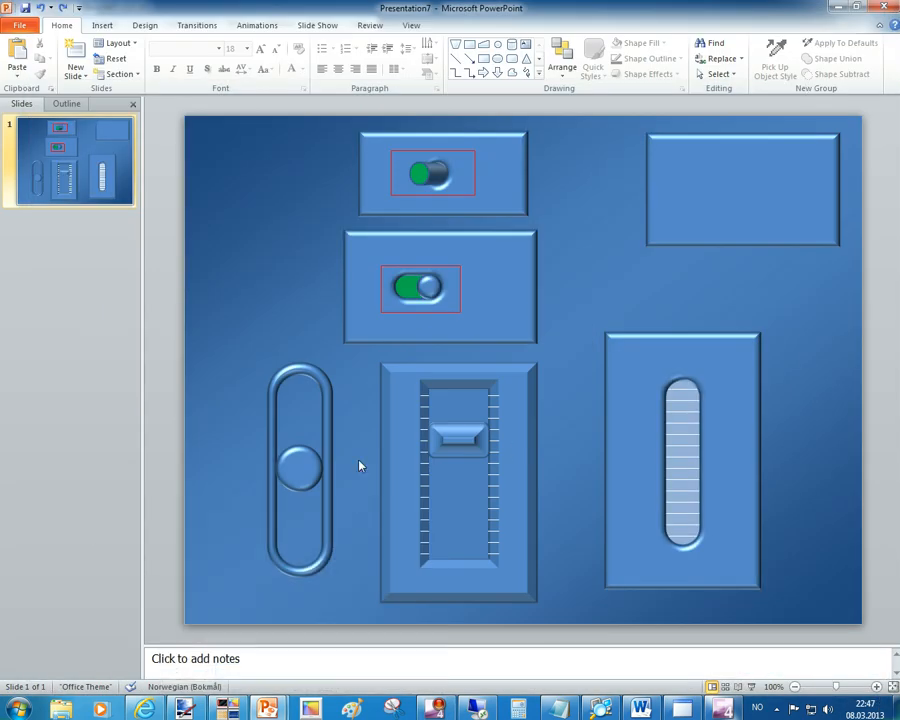
drag(171, 343, 820, 626)
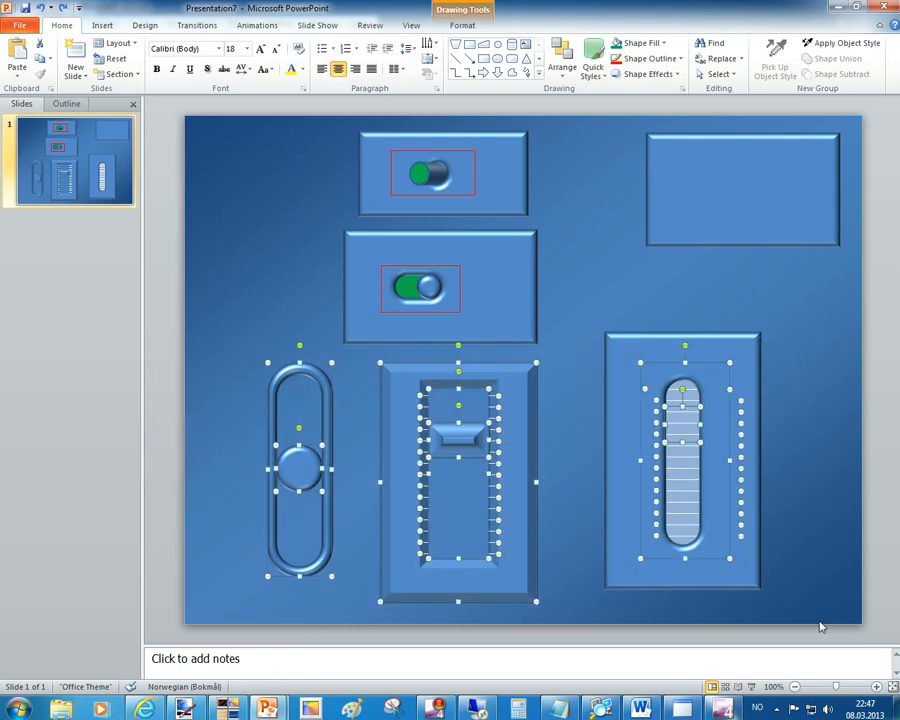
key(Delete)
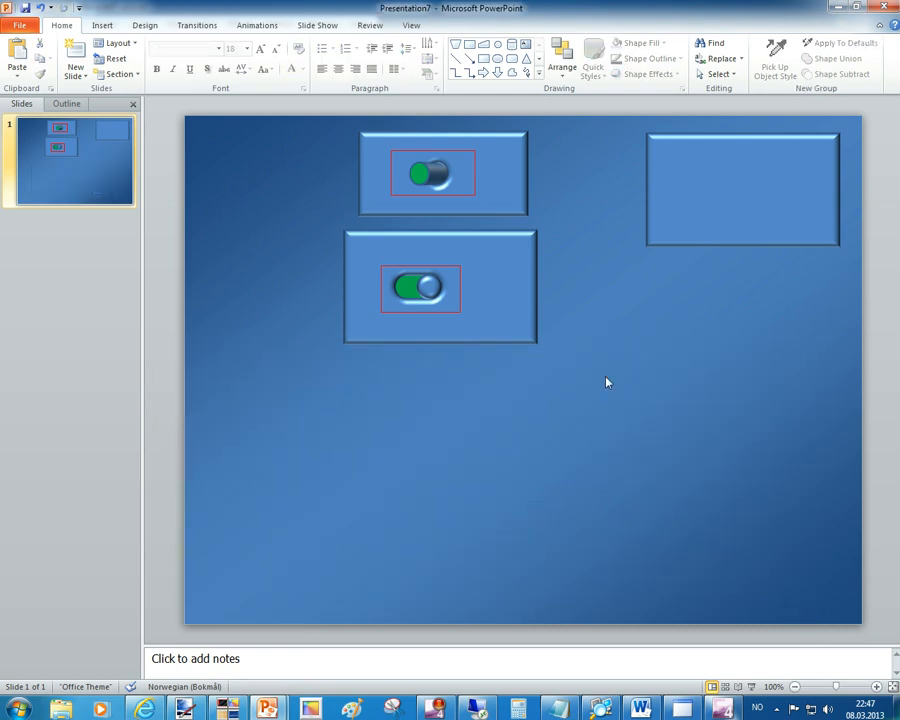
Duplicate the blank bevelled panel, place the copy in the slide's lower middle, and make it wider and shorter.
click(681, 227)
key(ctrl+c)
key(ctrl+v)
drag(703, 199, 366, 484)
drag(514, 486, 606, 486)
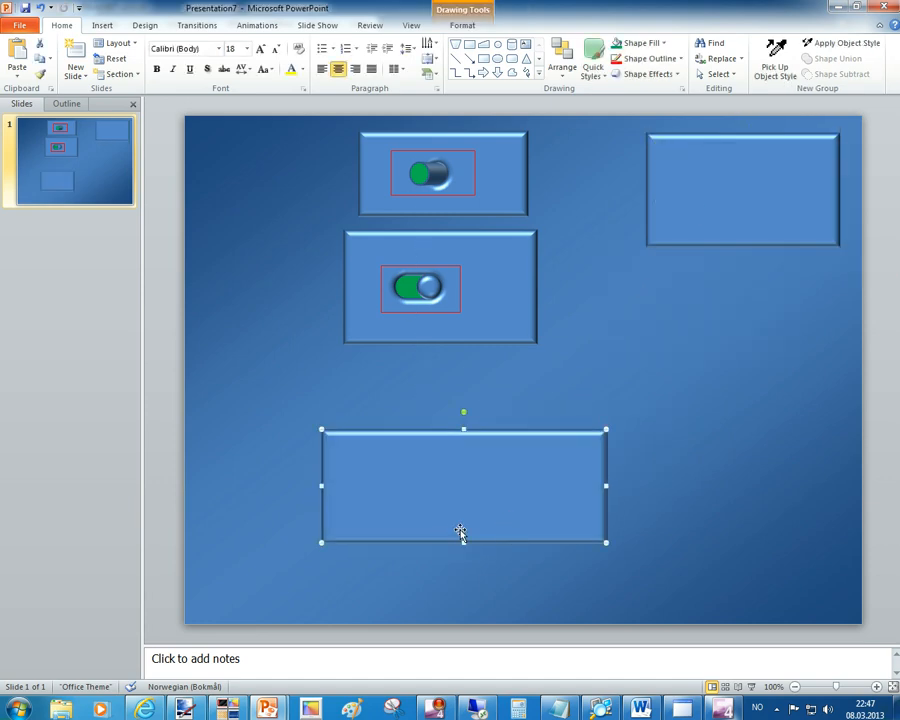
drag(463, 542, 464, 506)
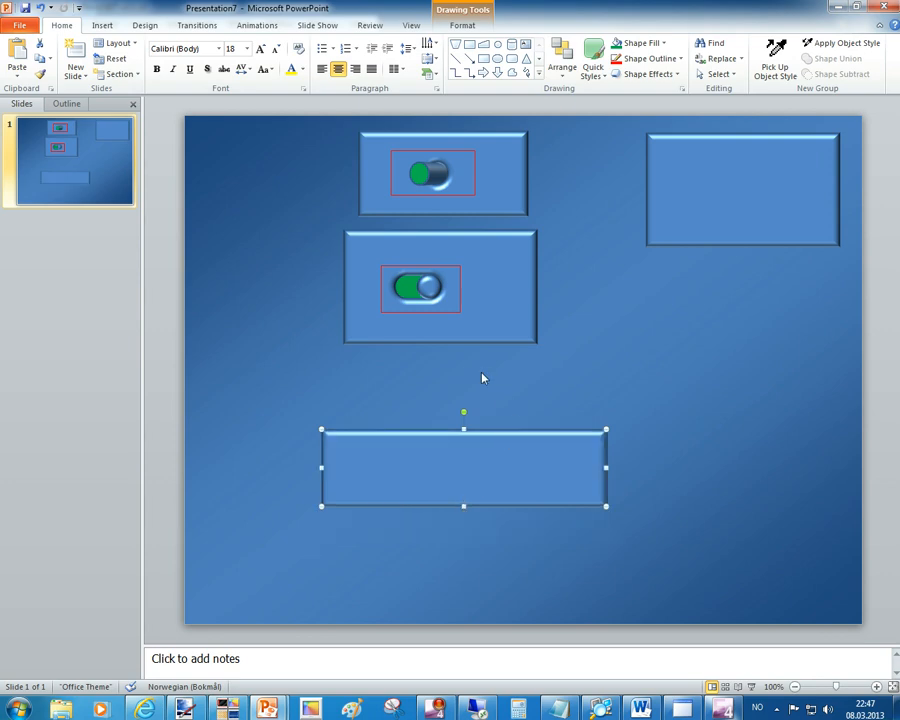
Draw a small rounded rectangle below the long panel and apply the picked-up bevelled object style to it.
click(512, 58)
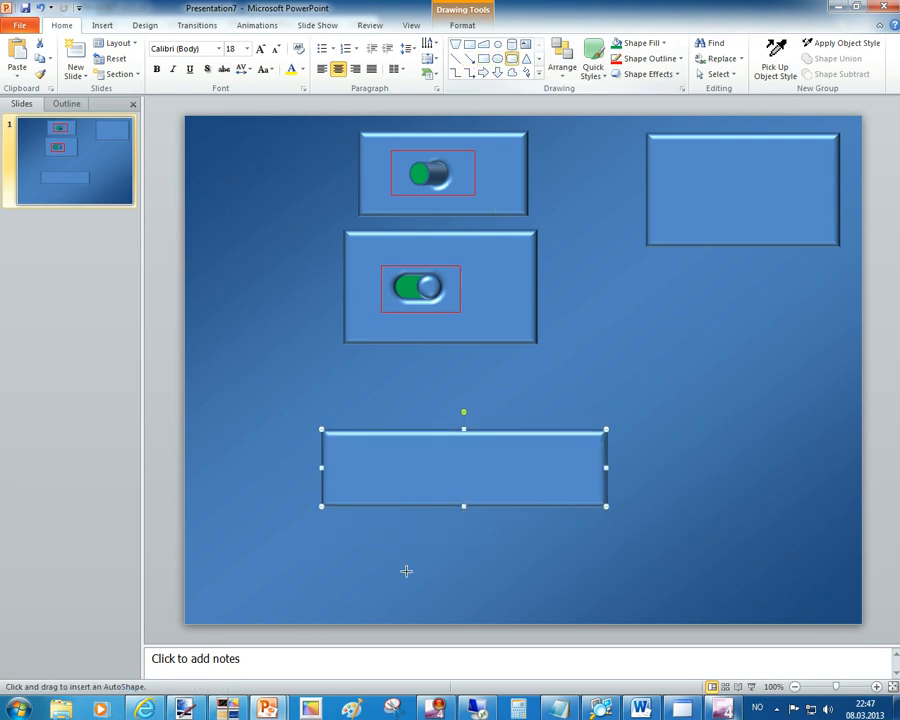
drag(358, 553, 432, 580)
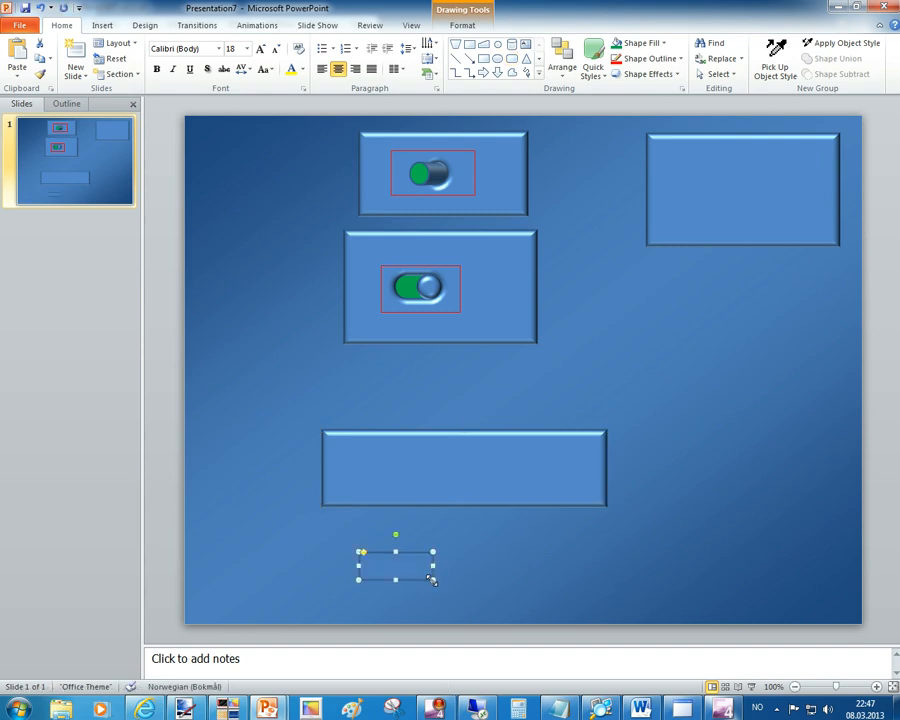
click(815, 42)
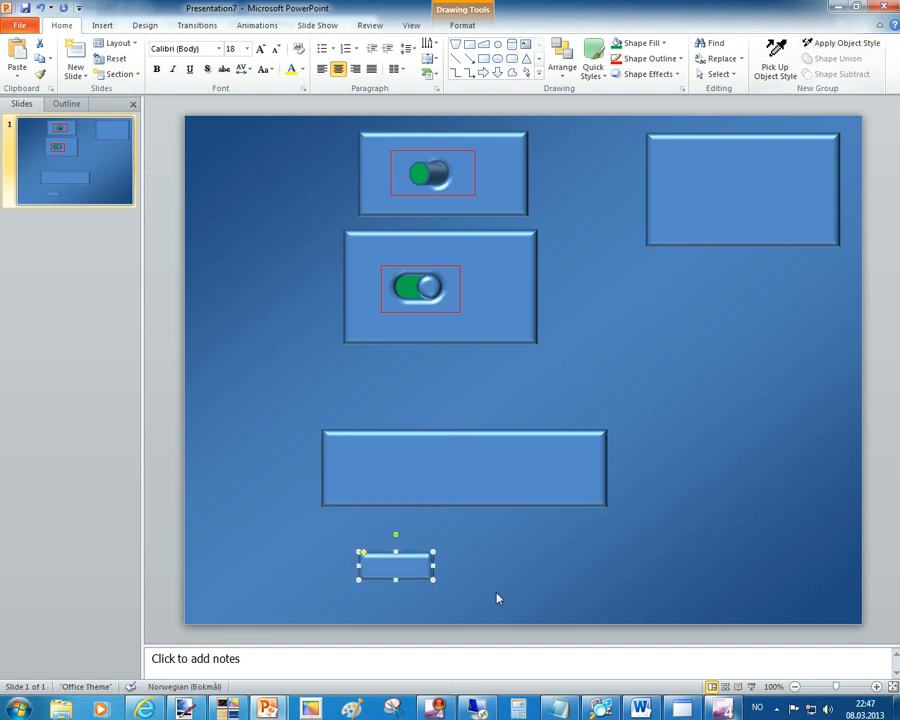
Make the small rounded button slightly taller and label it ON.
drag(396, 580, 397, 585)
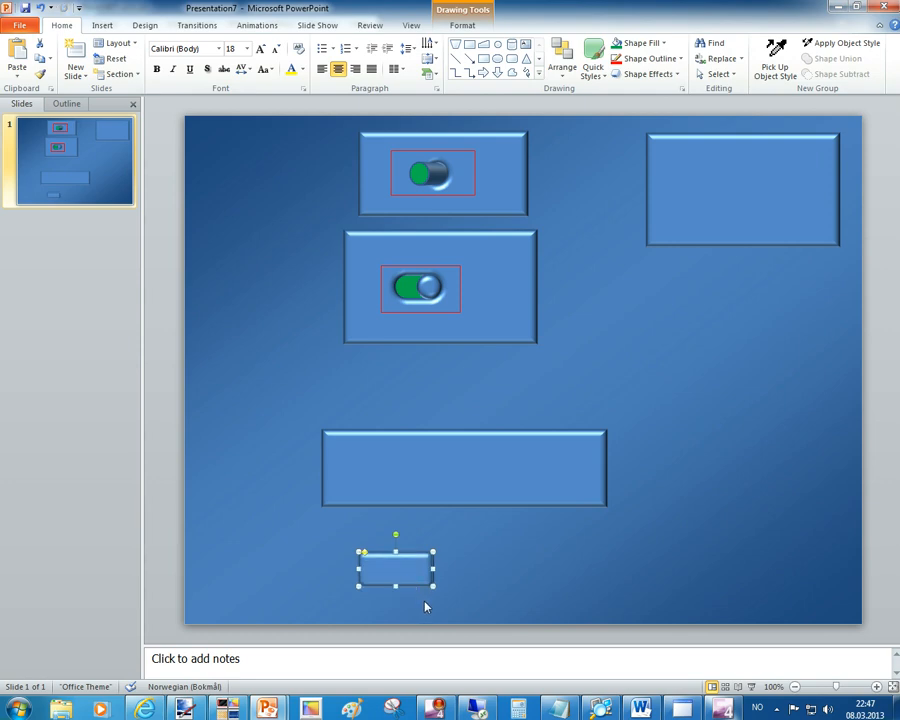
text(ON)
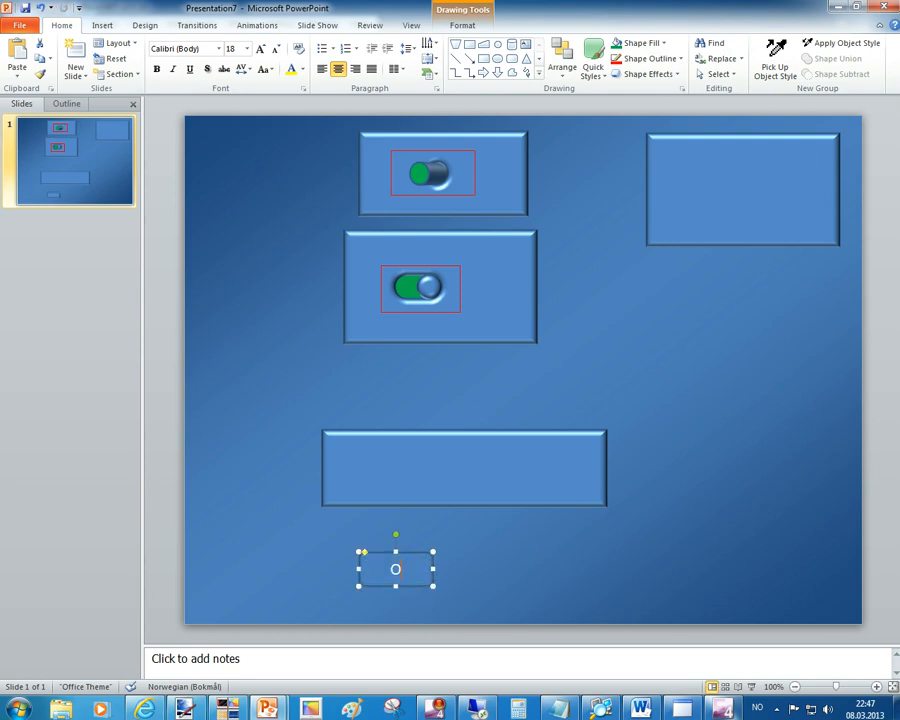
click(491, 578)
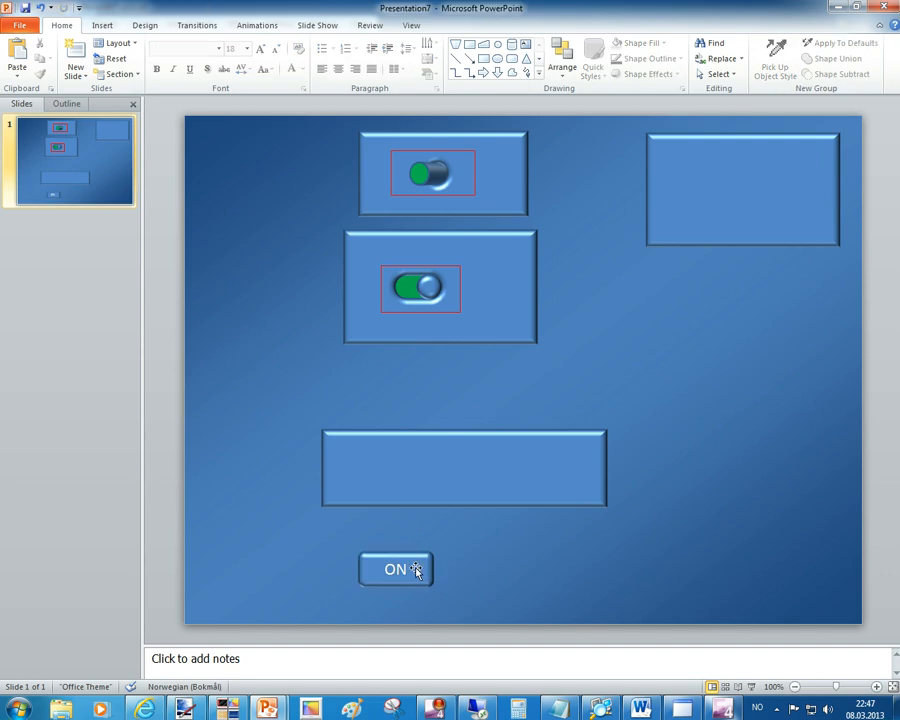
Give the ON button a 3-D depth of 17.5 pt.
click(417, 570)
right_click(417, 568)
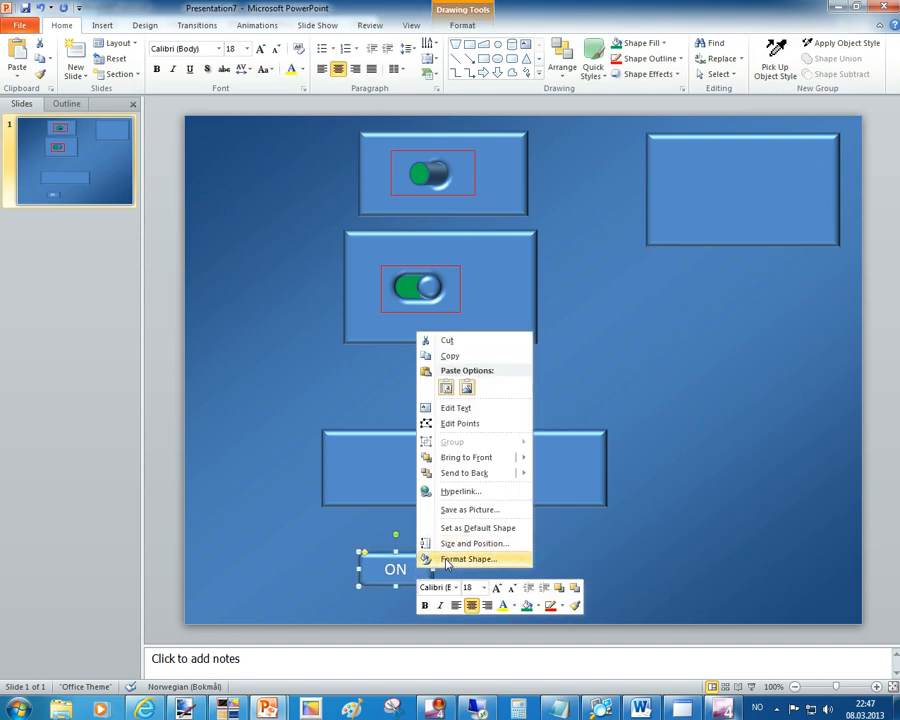
click(447, 561)
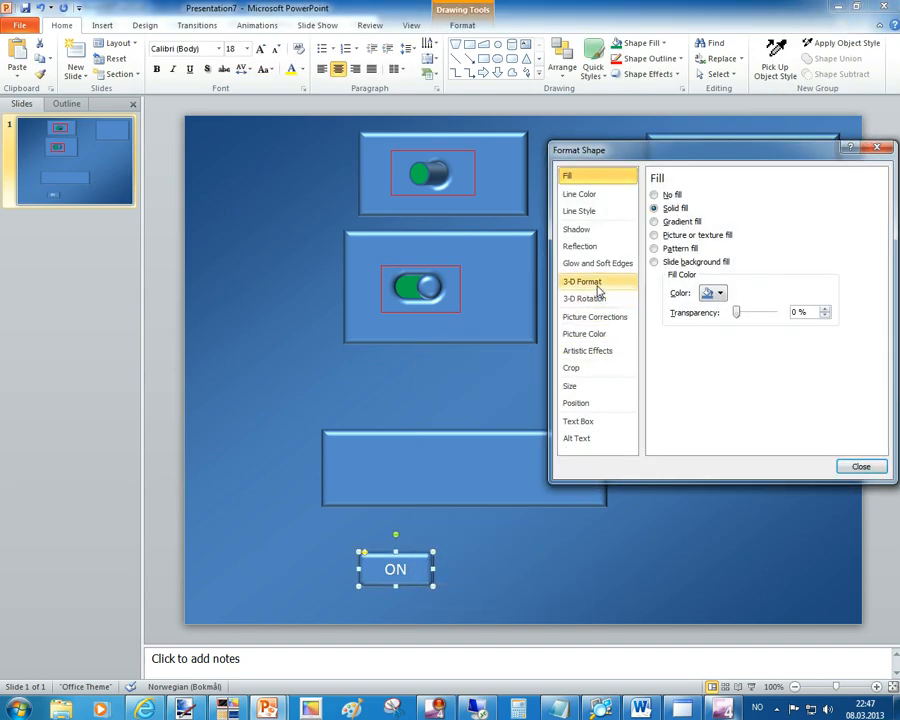
click(598, 287)
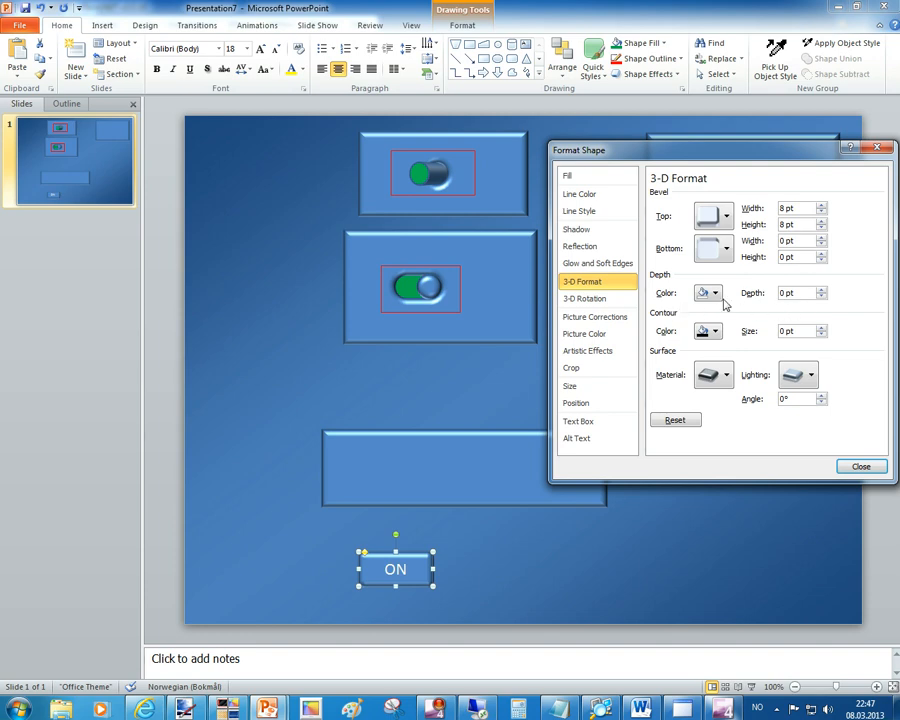
click(820, 290)
click(820, 290)
click(820, 290)
click(820, 290)
click(820, 290)
click(820, 290)
click(820, 290)
click(820, 290)
Tilt the ON button with a 3-D Y rotation of 25°, then deselect it.
click(598, 300)
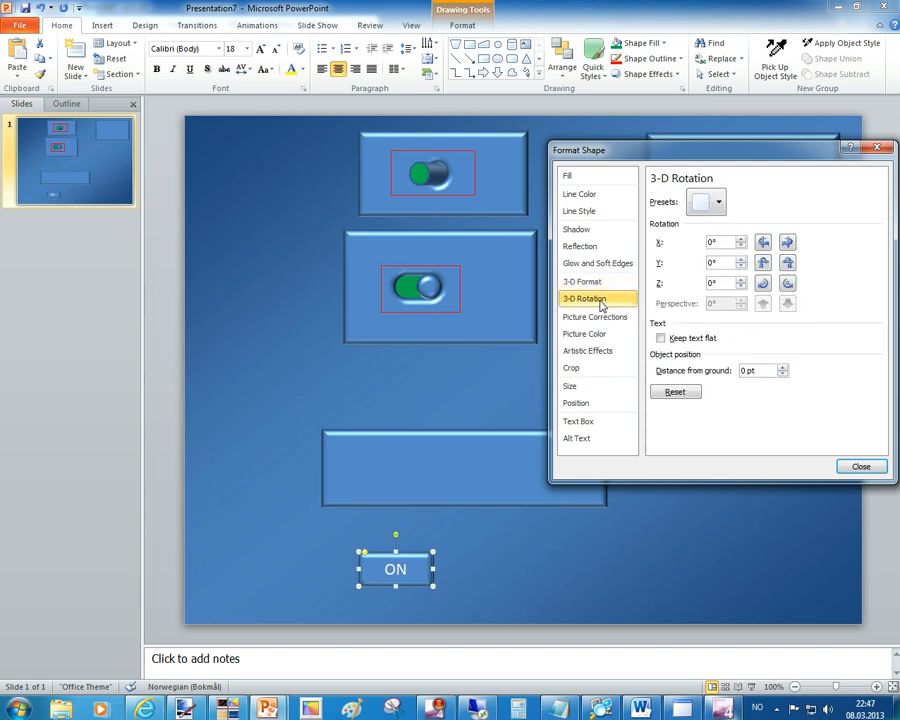
click(762, 264)
click(762, 264)
click(762, 264)
click(762, 264)
click(762, 264)
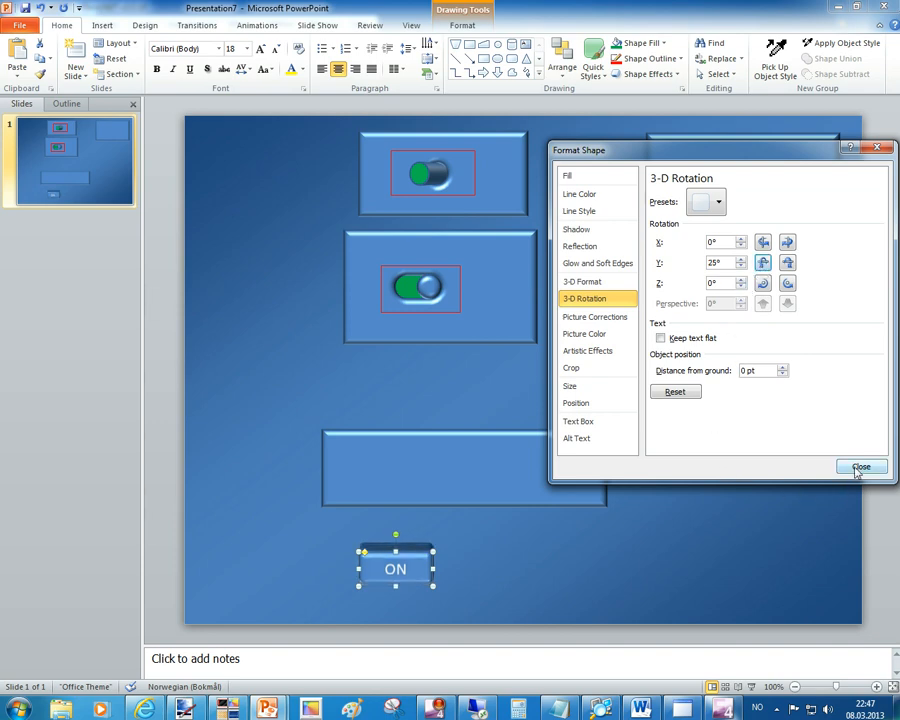
click(642, 547)
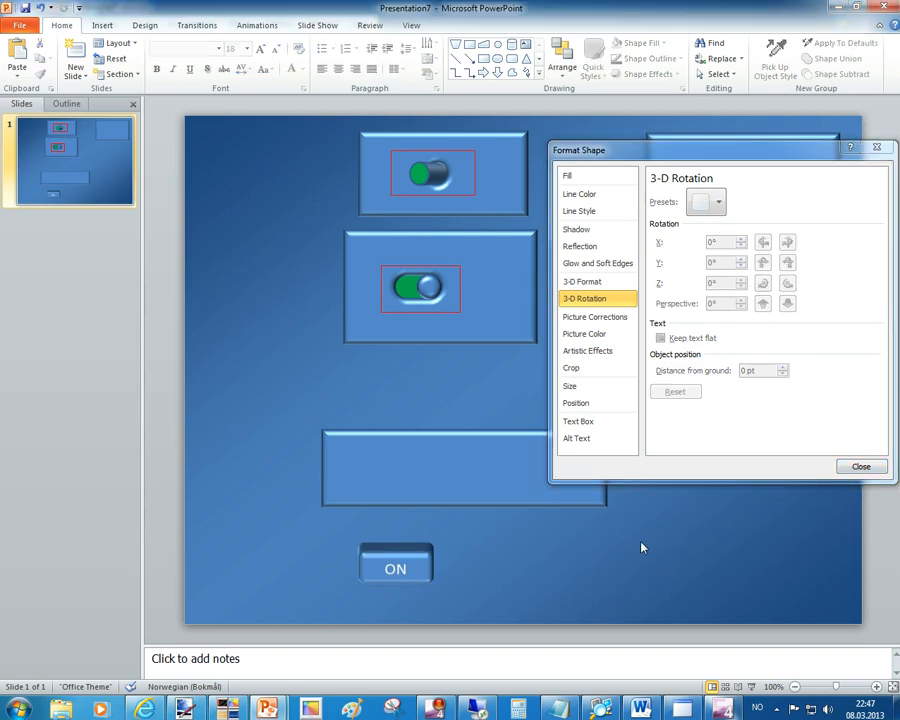
Duplicate the ON button twice and place the copies beside it to form a row of three adjoining buttons.
click(418, 573)
key(ctrl+c)
key(ctrl+v)
drag(408, 574, 468, 568)
key(ctrl+v)
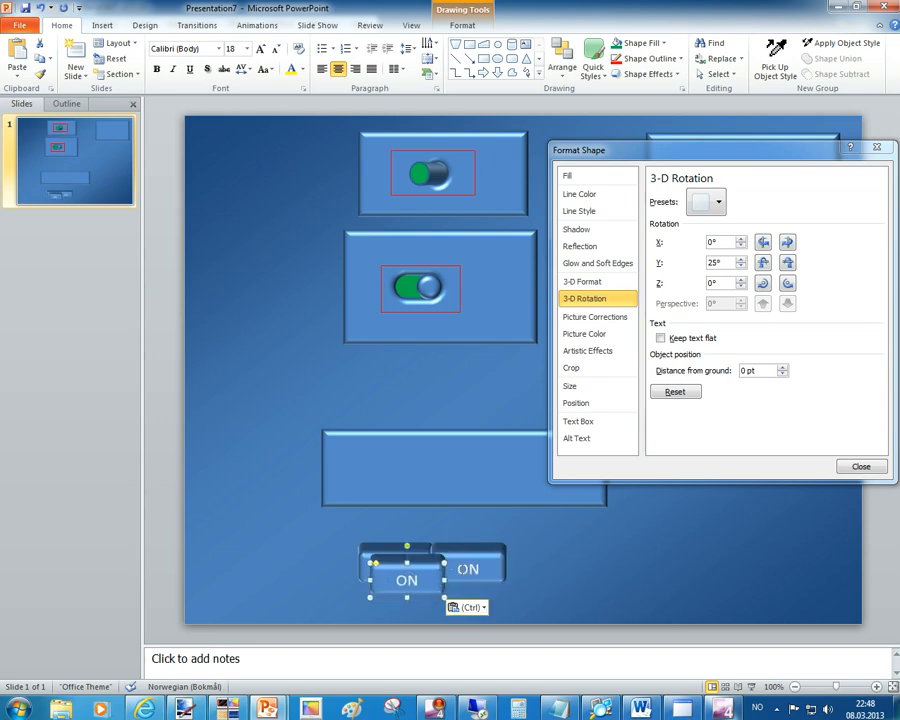
drag(405, 563, 567, 558)
Relabel the middle button OFF and the last button in the row Auto.
click(482, 576)
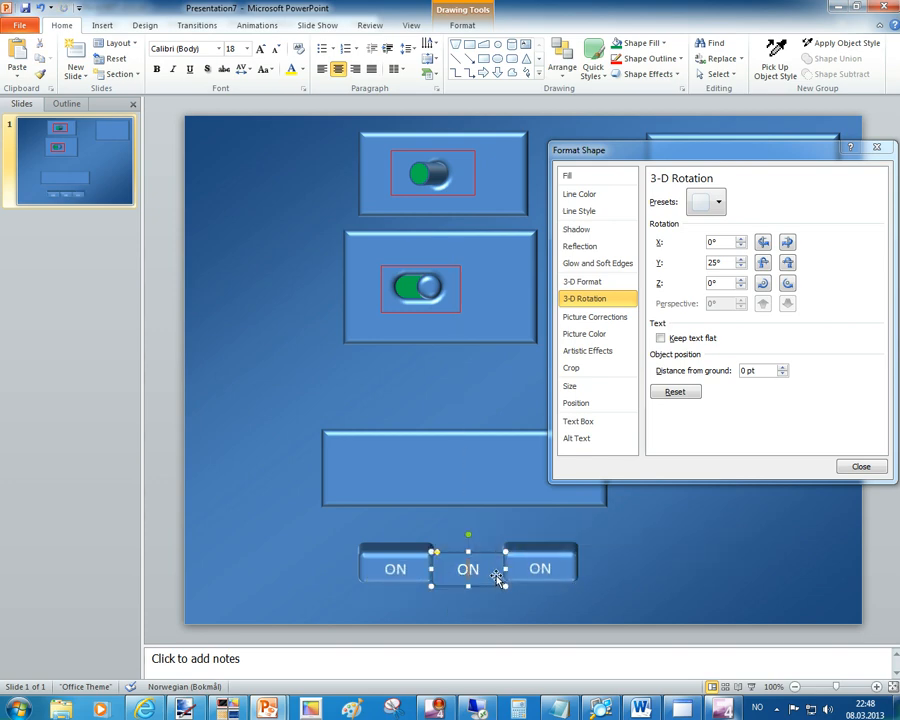
click(481, 574)
key(BackSpace)
click(540, 568)
key(BackSpace)
key(BackSpace)
text(Auto)
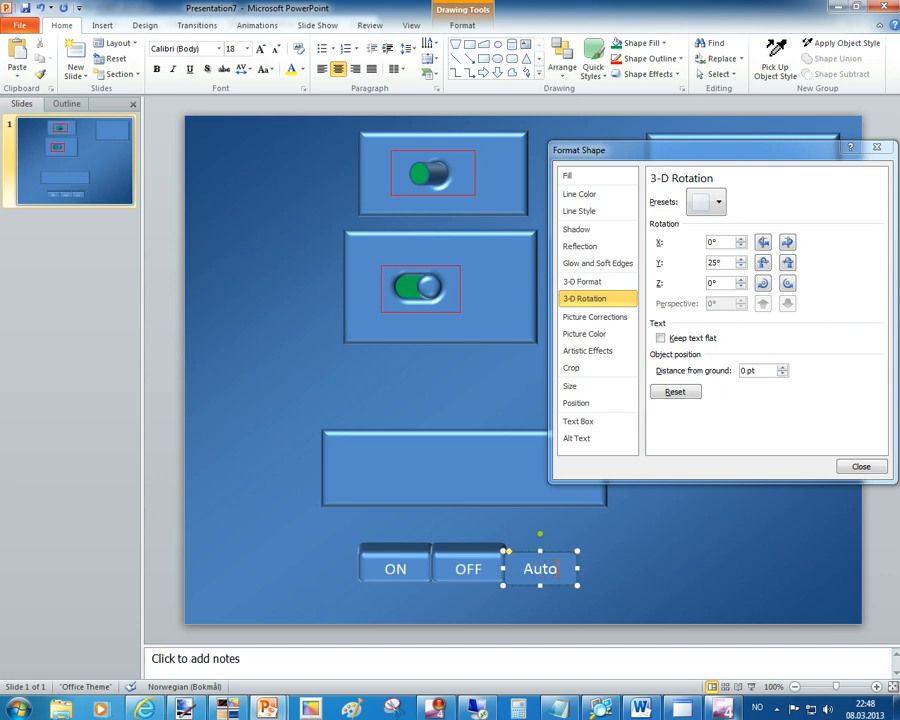
key(Return)
key(BackSpace)
click(650, 576)
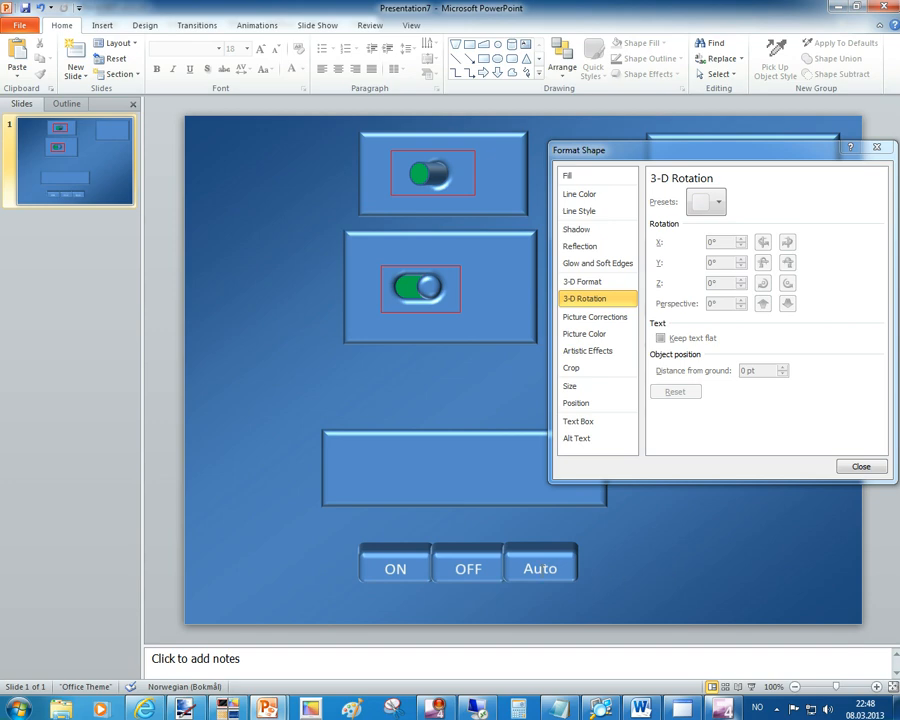
Shift the OFF and Auto buttons slightly so the three buttons sit edge to edge without overlapping, and lower Auto a little.
click(560, 575)
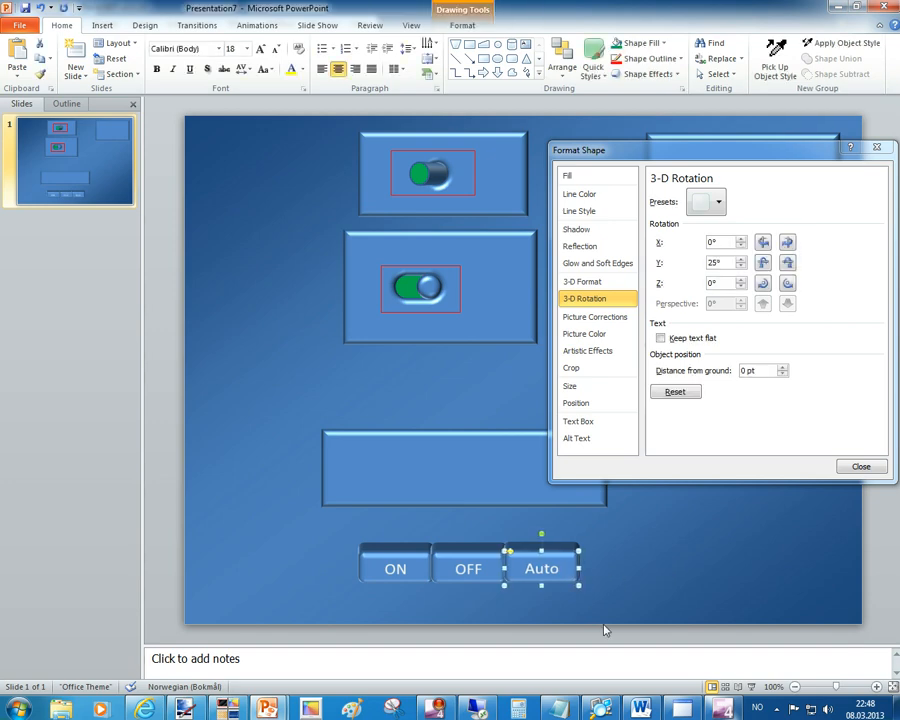
scroll(555, 620, up, 5)
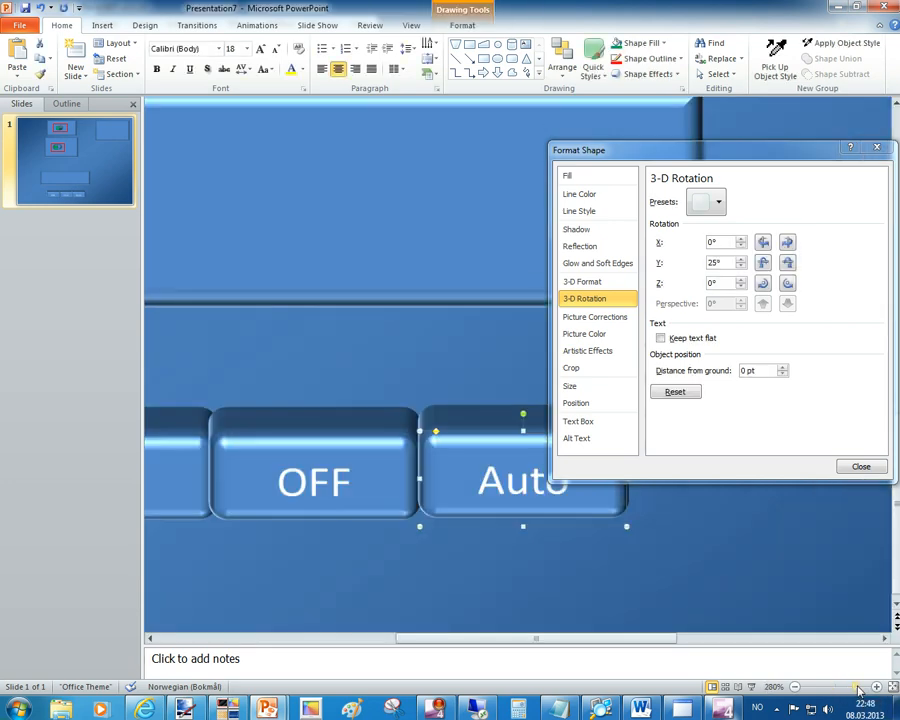
click(260, 476)
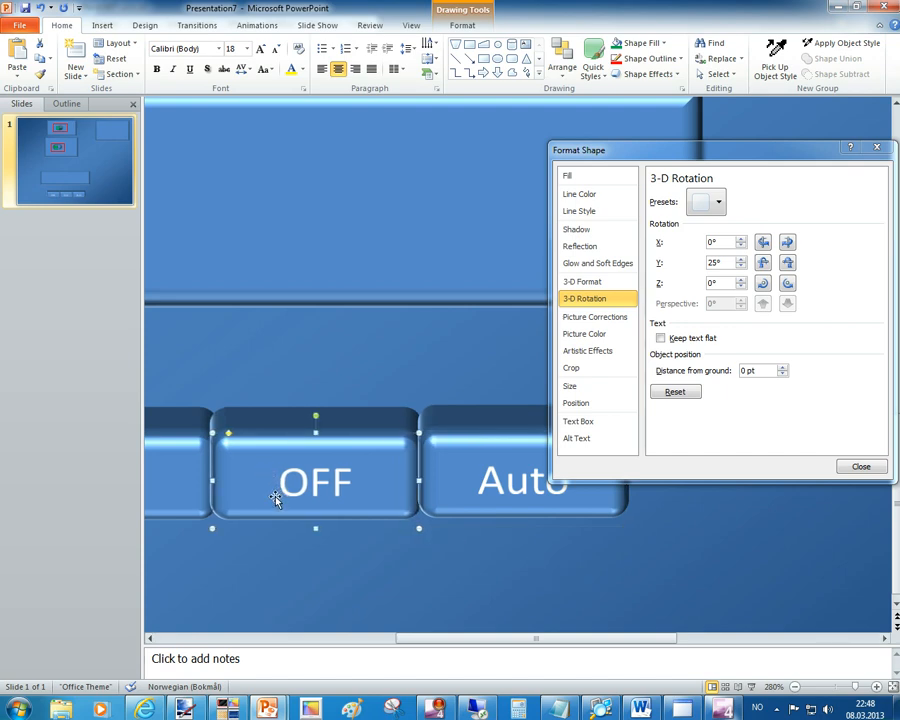
drag(266, 508, 272, 512)
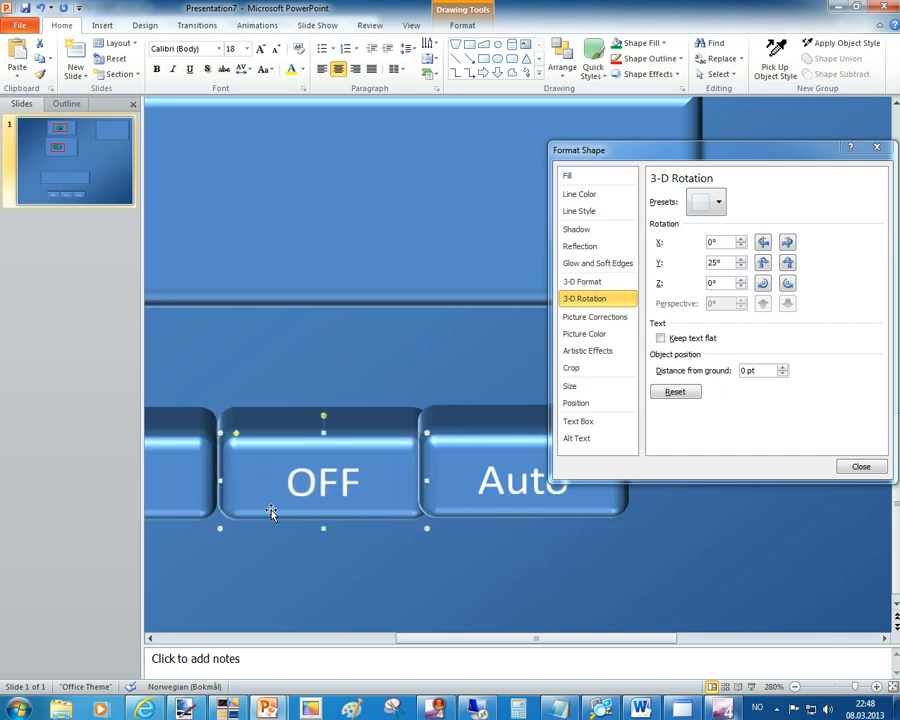
click(482, 530)
key(ctrl+Right)
key(ctrl+Right)
key(ctrl+Right)
key(ctrl+Right)
key(ctrl+Right)
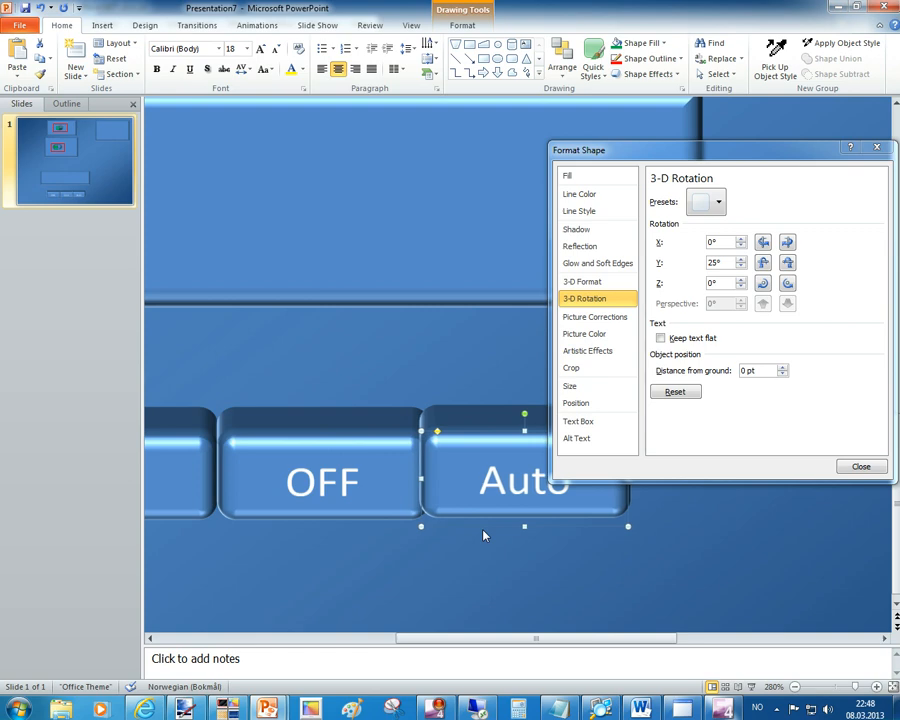
key(ctrl+Down)
key(ctrl+Down)
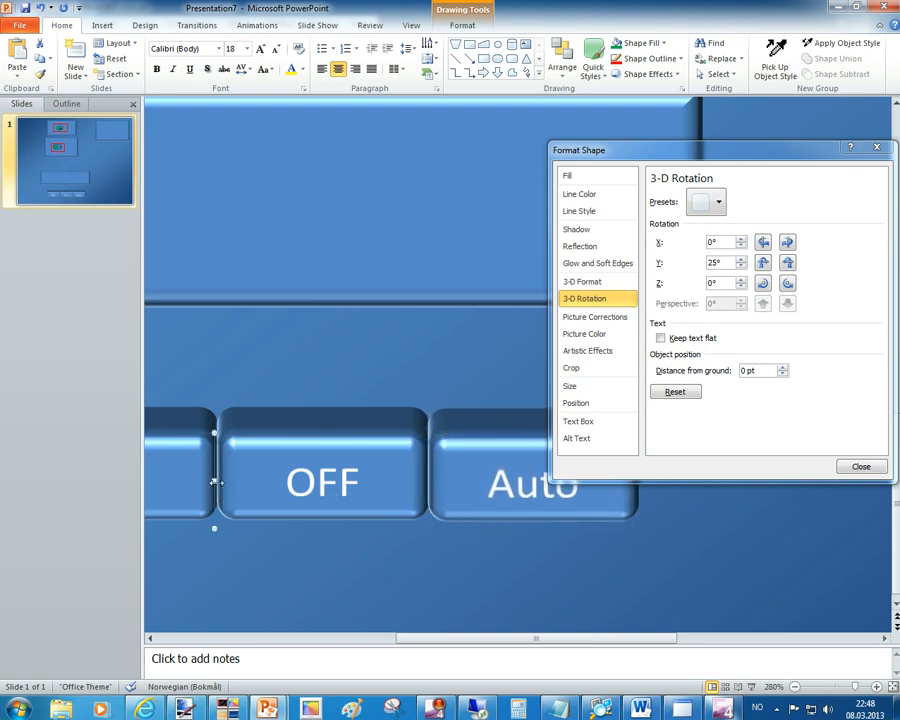
Align the ON, OFF and Auto buttons along their top edges.
click(255, 482)
shift+click(451, 478)
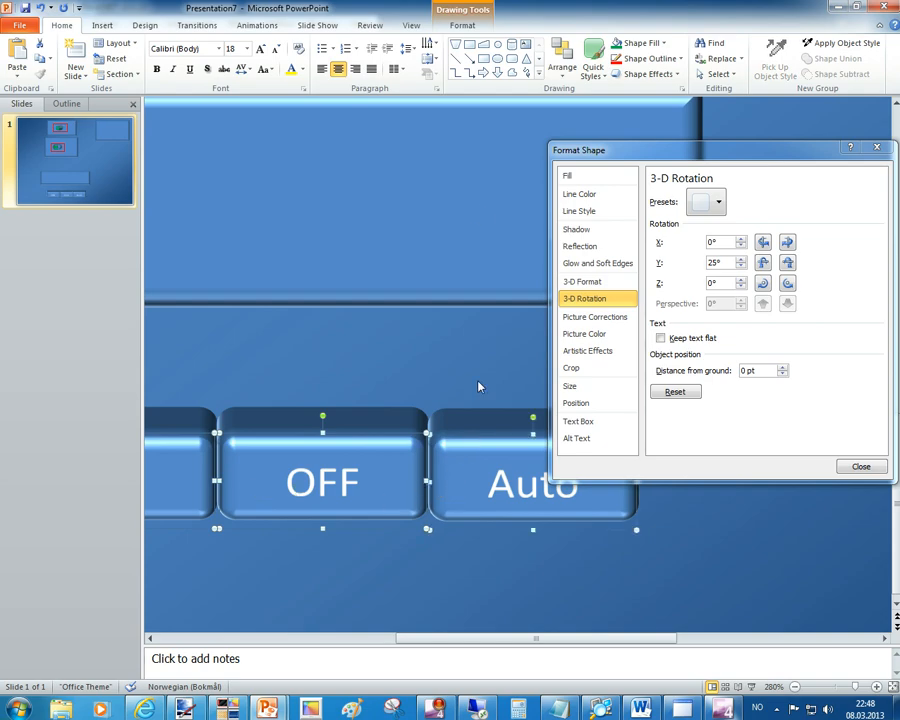
click(562, 62)
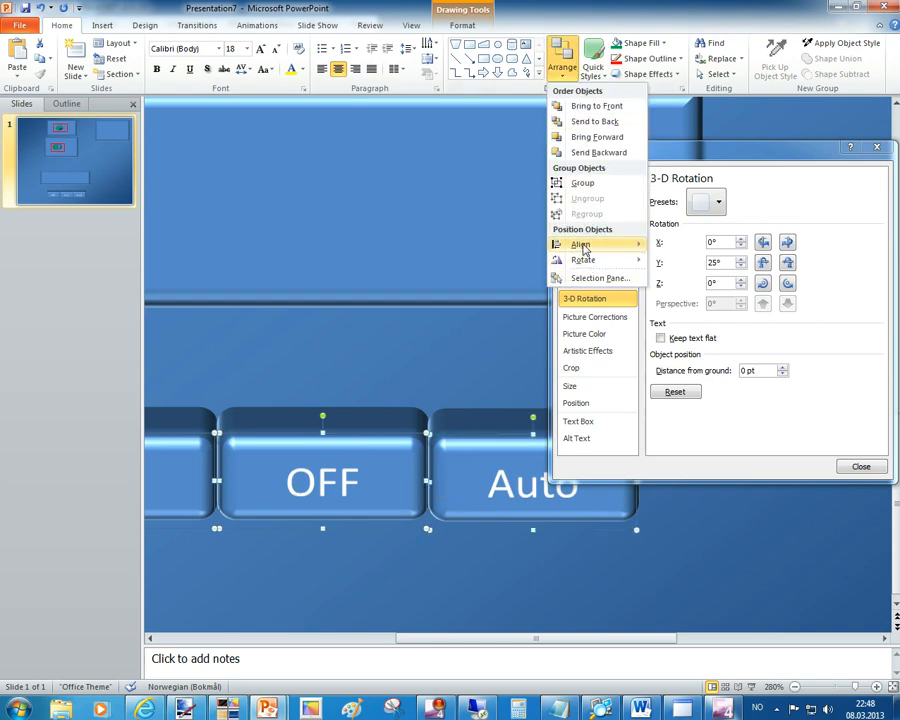
mouse_move(580, 245)
click(688, 297)
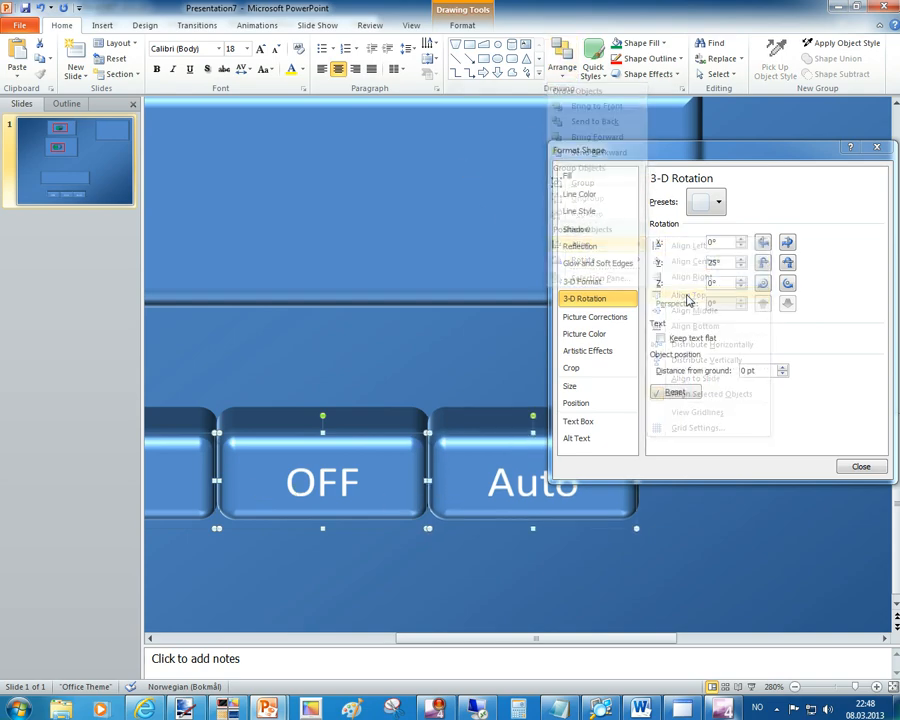
click(483, 572)
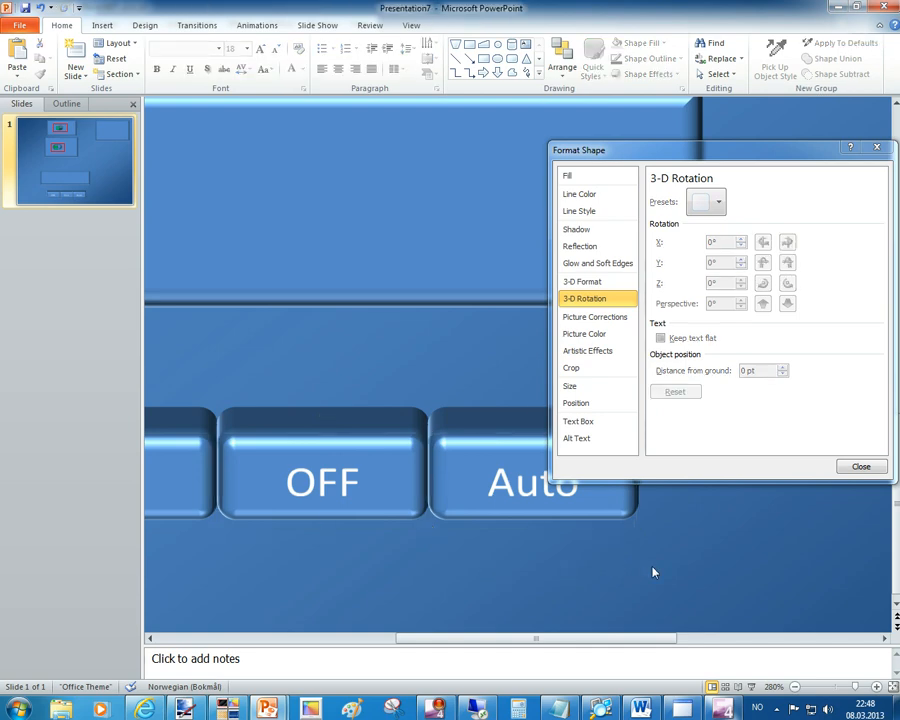
click(834, 686)
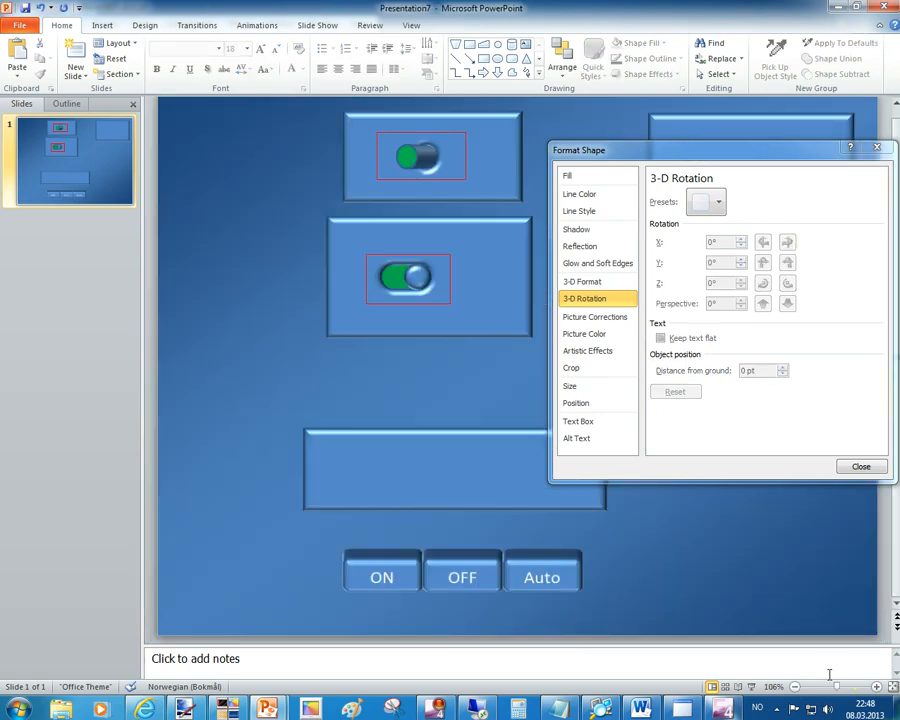
Reduce the OFF button's 3-D depth so it looks pressed in, and close the shape formatting dialog.
click(485, 590)
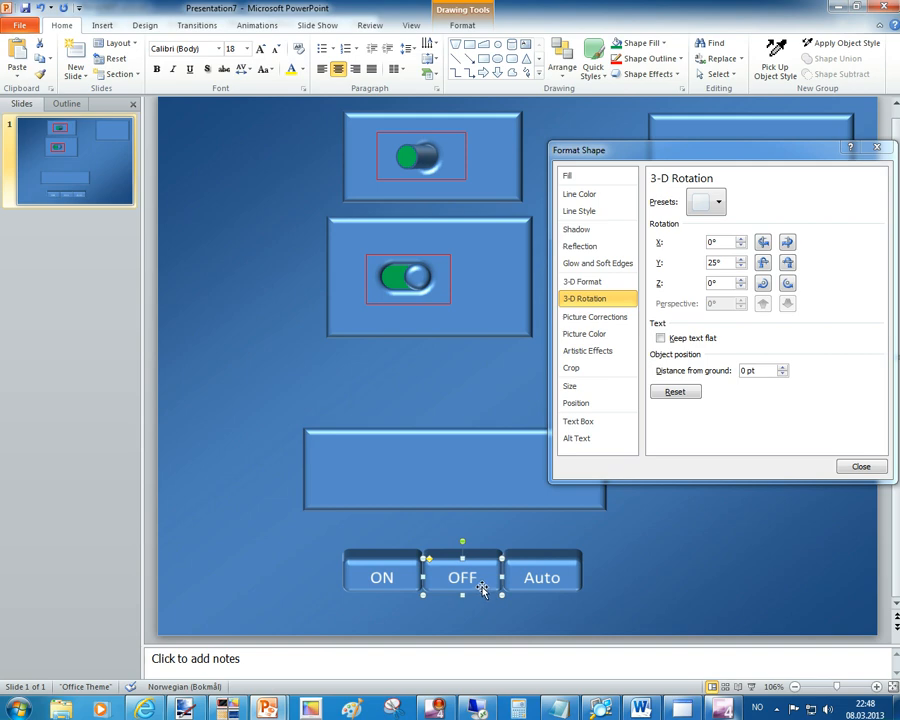
click(582, 281)
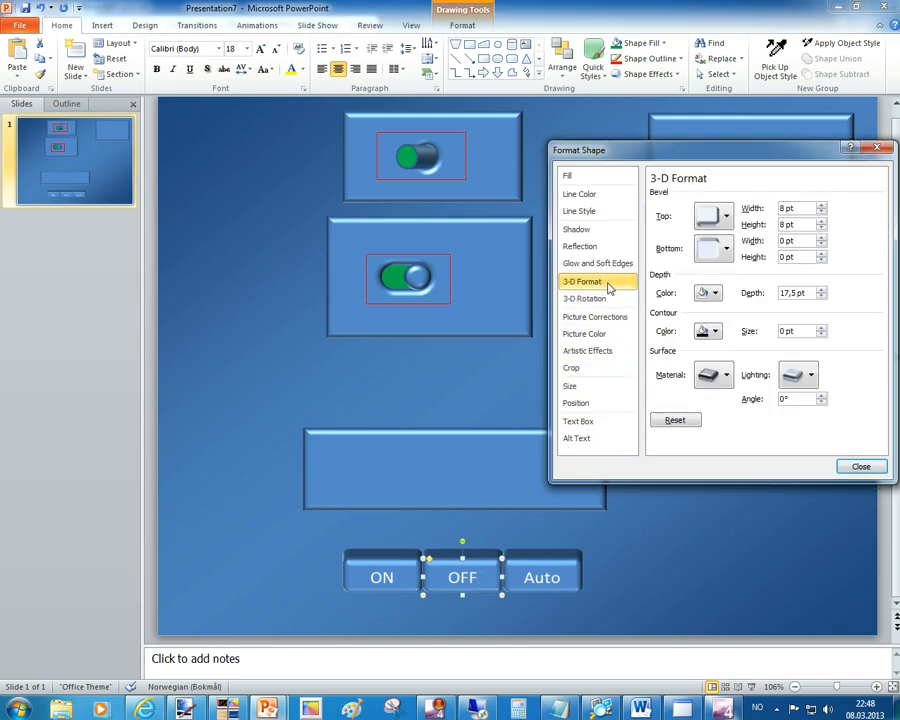
click(821, 297)
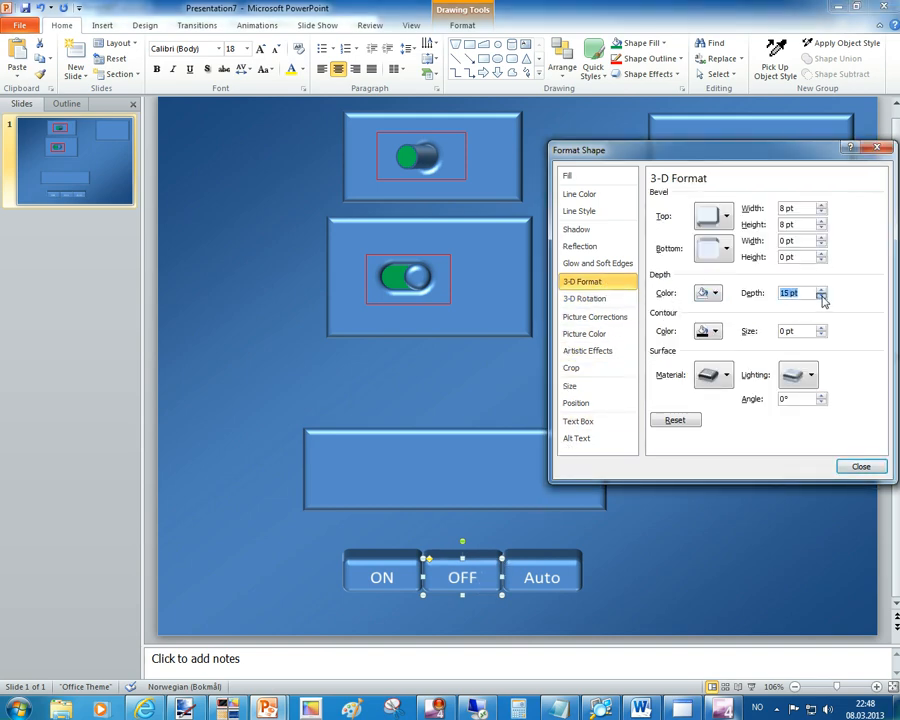
click(821, 297)
drag(840, 688, 873, 688)
click(860, 466)
Raise the OFF button until its back edge lines up with the neighbouring buttons, and centre it in the gap between them.
click(543, 409)
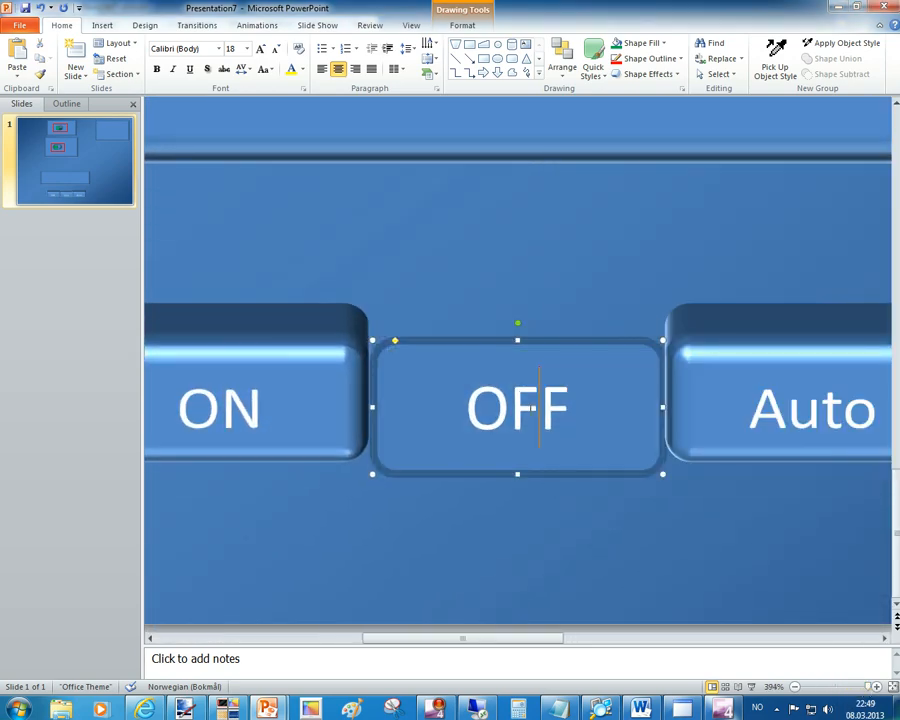
key(Escape)
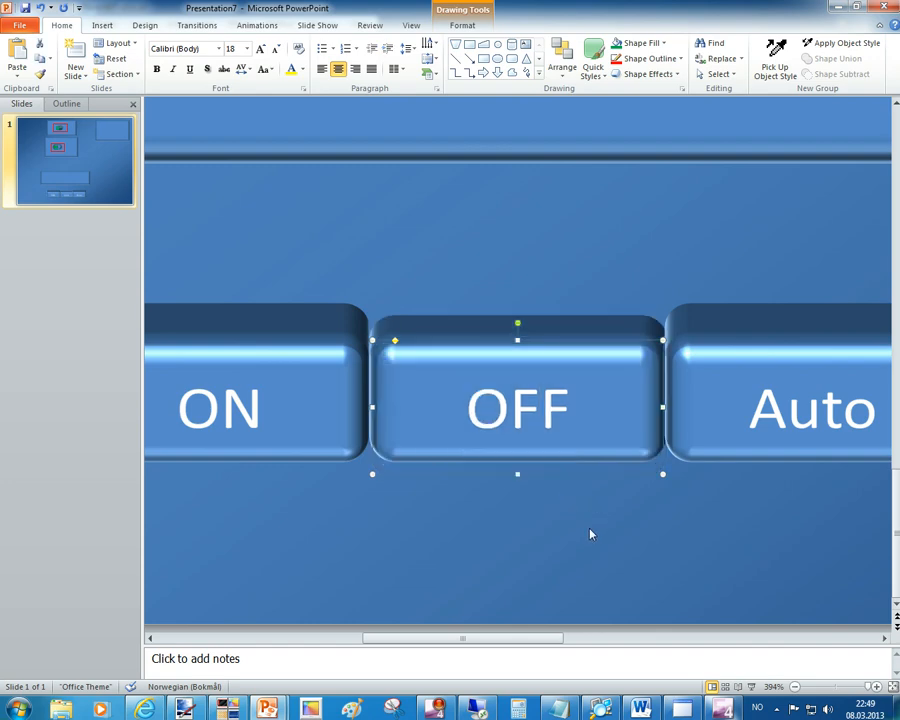
key(Up)
key(Up)
key(Up)
key(Up)
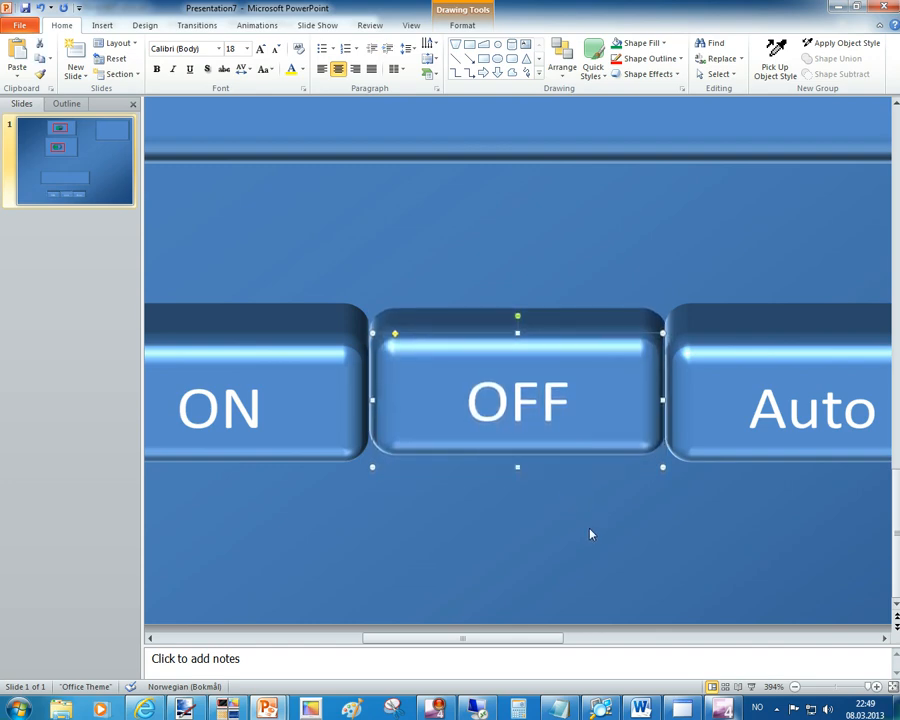
key(ctrl+Up)
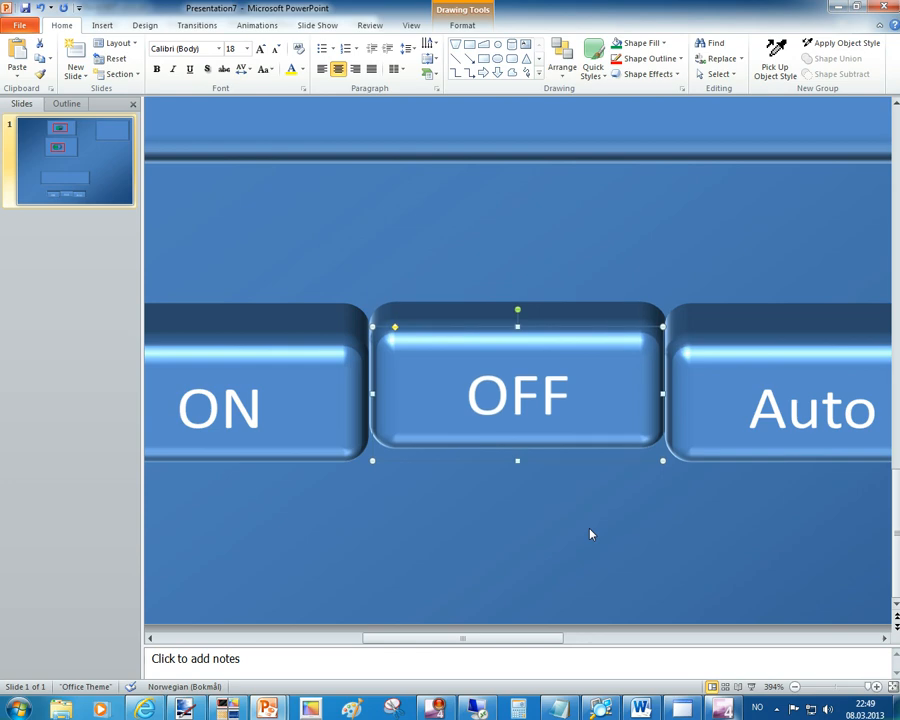
key(ctrl+Left)
key(ctrl+Left)
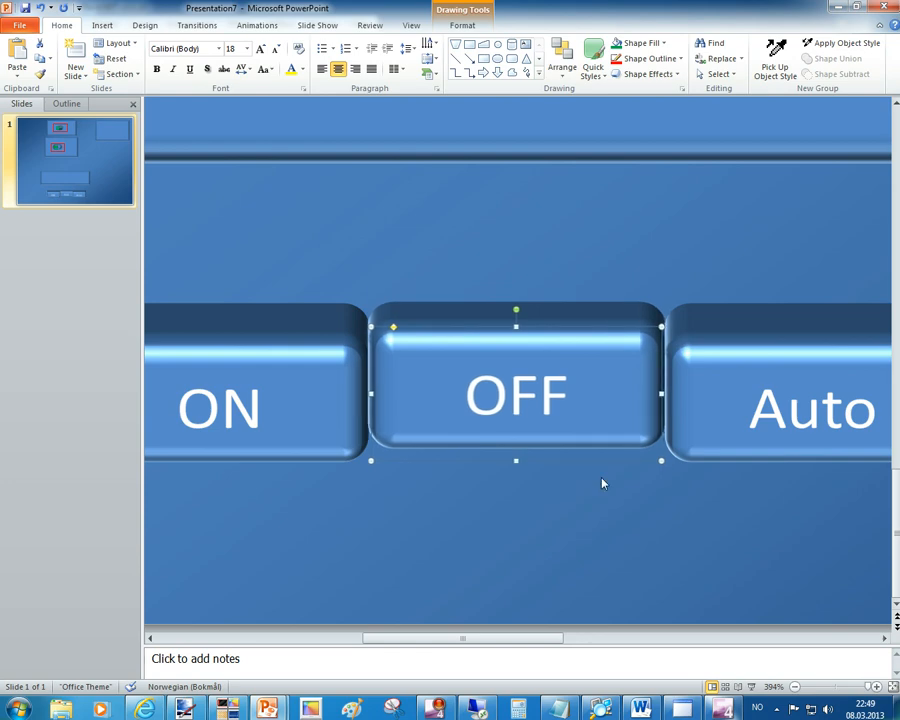